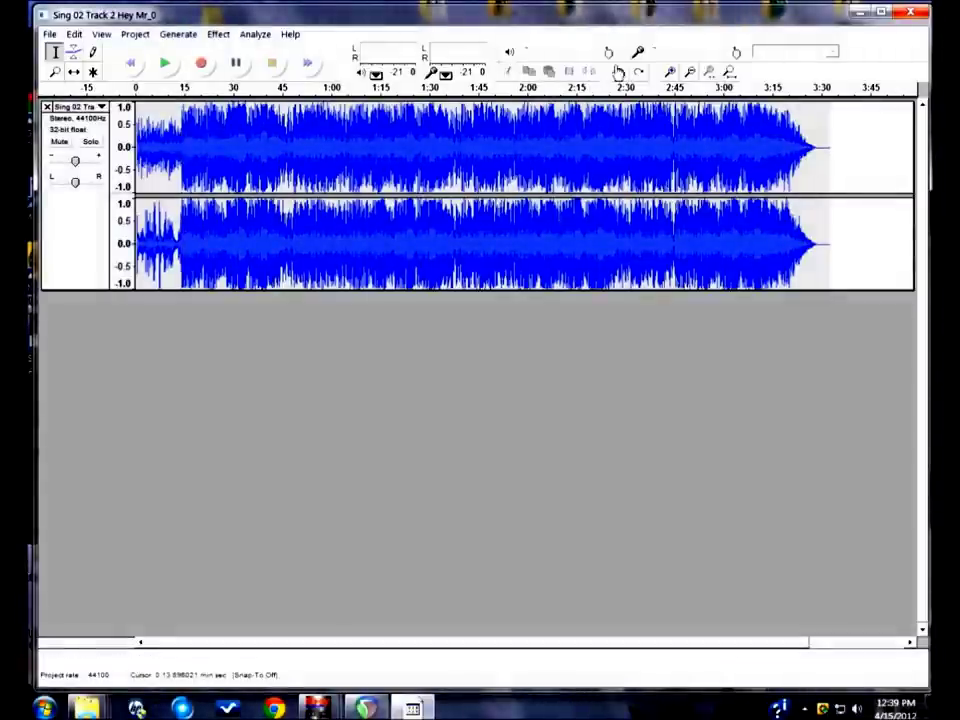
Zoom in twice so the track view shows roughly 0–57 s of the song.
{"action": "left_click", "coordinate": [671, 74]}
{"action": "left_click", "coordinate": [671, 74]}
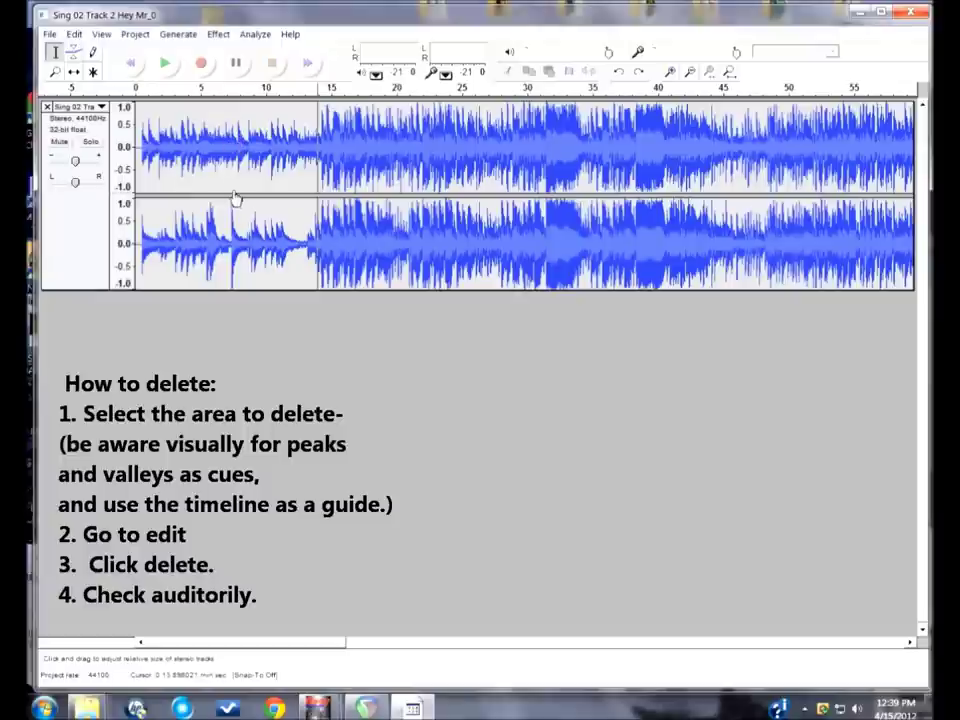
Select the intro from the start to about 7 s and delete it.
{"action": "left_click_drag", "start_coordinate": [230, 195], "coordinate": [137, 150]}
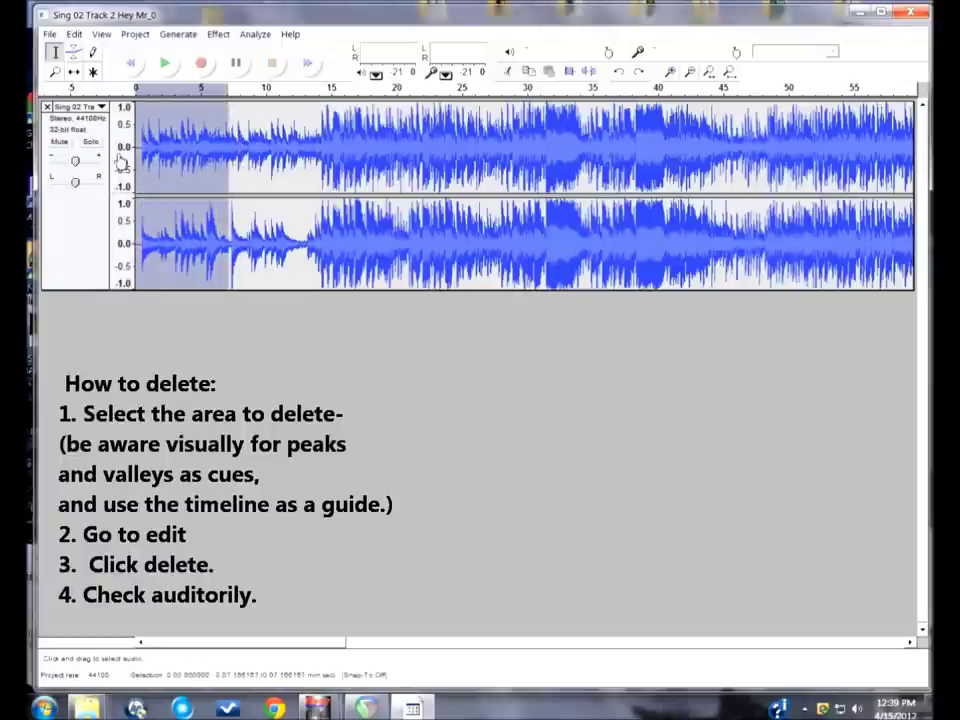
{"action": "left_click", "coordinate": [222, 147]}
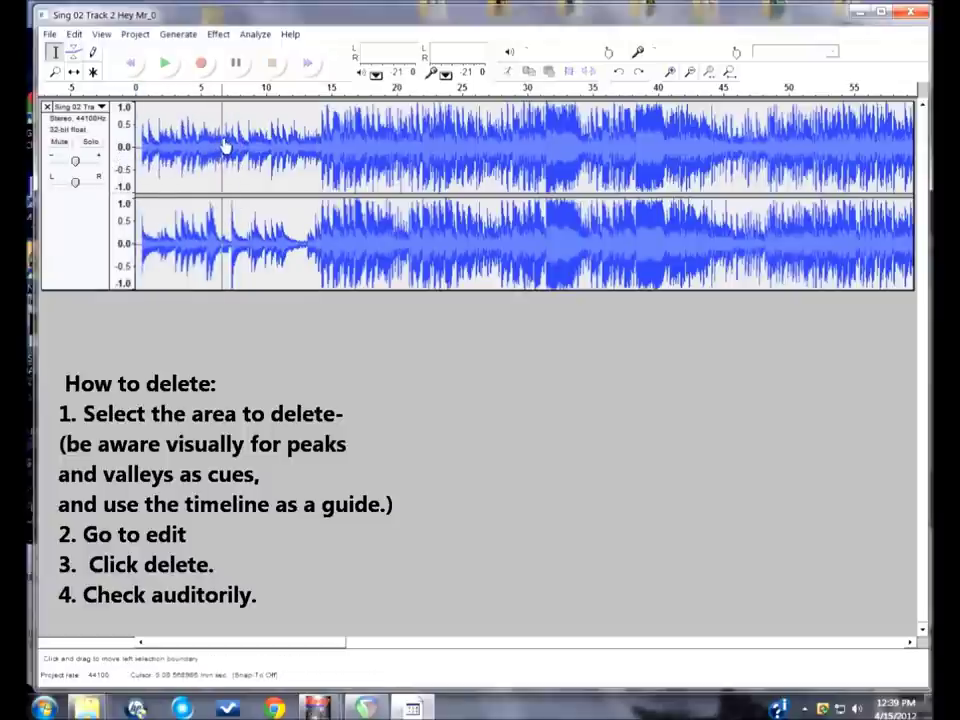
{"action": "left_click", "coordinate": [231, 147]}
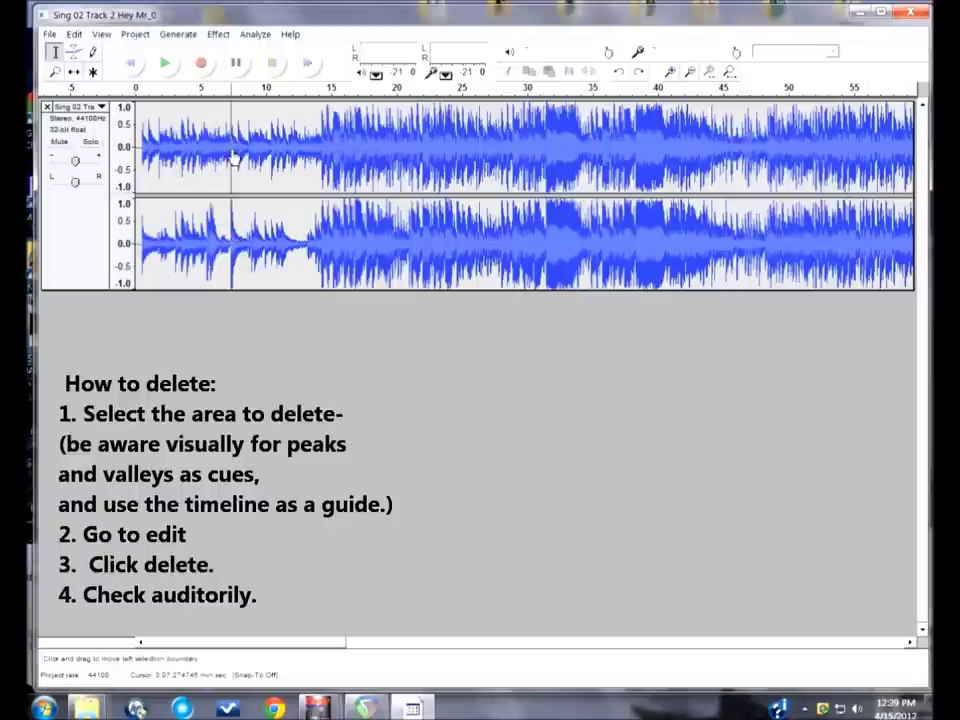
{"action": "left_click_drag", "start_coordinate": [232, 157], "coordinate": [136, 160]}
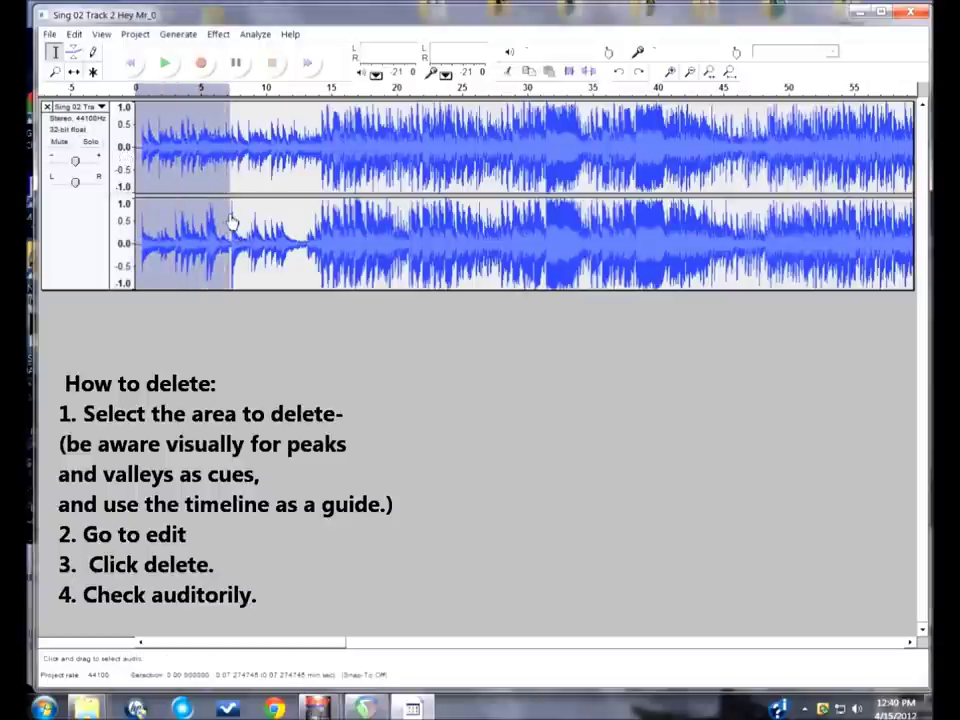
{"action": "left_click", "coordinate": [76, 36]}
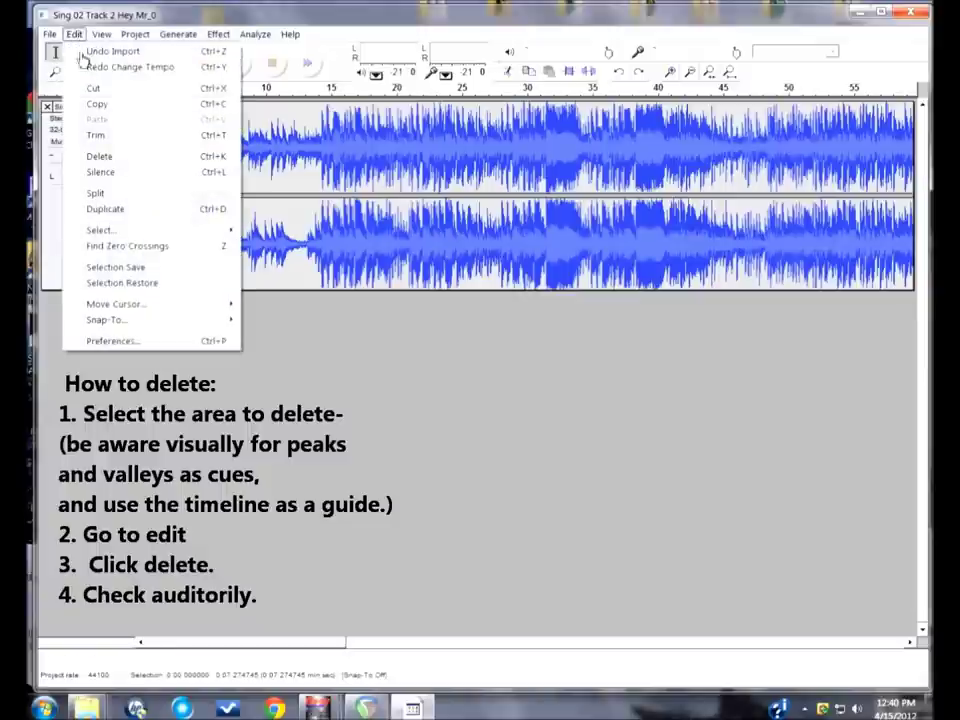
{"action": "left_click", "coordinate": [100, 157]}
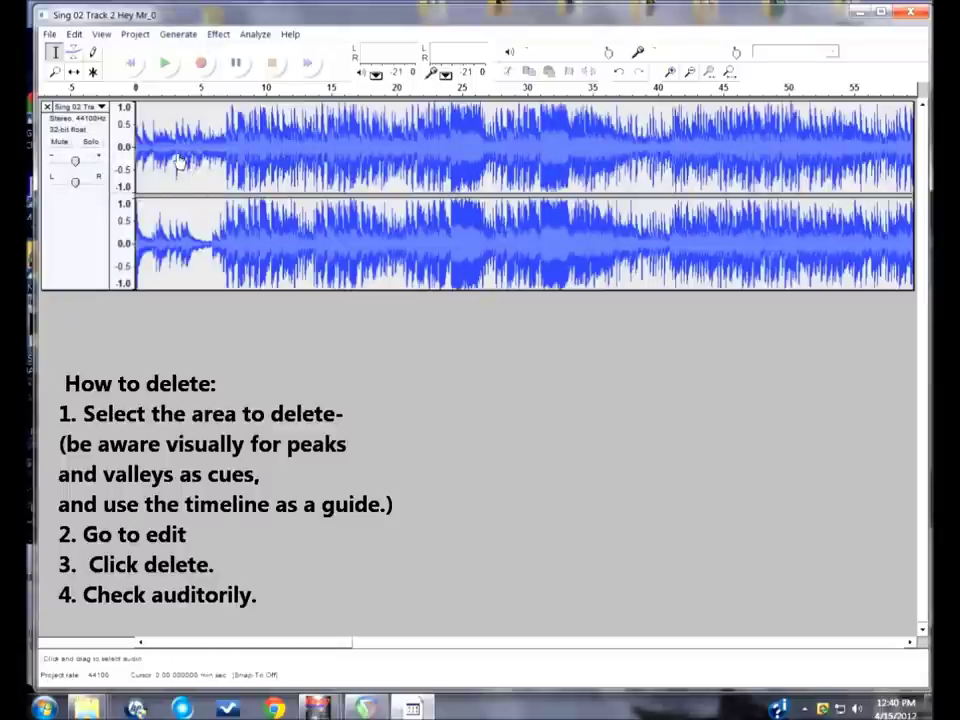
Delete the first 3 seconds of the trimmed song and play the new opening.
{"action": "left_click", "coordinate": [178, 163]}
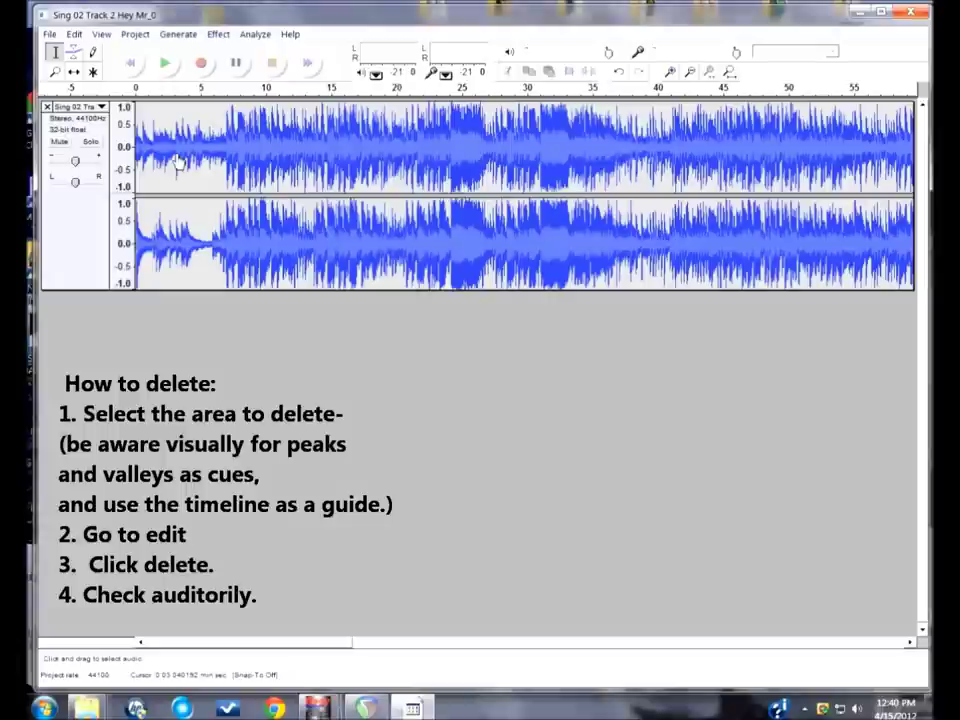
{"action": "left_click_drag", "start_coordinate": [178, 163], "coordinate": [100, 160]}
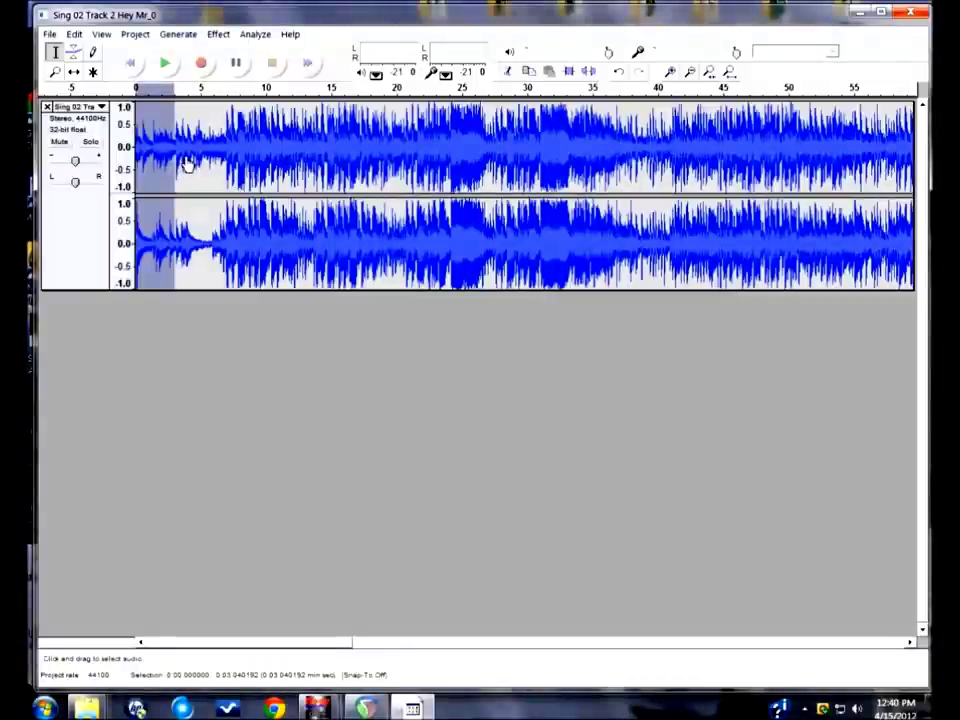
{"action": "left_click", "coordinate": [74, 34]}
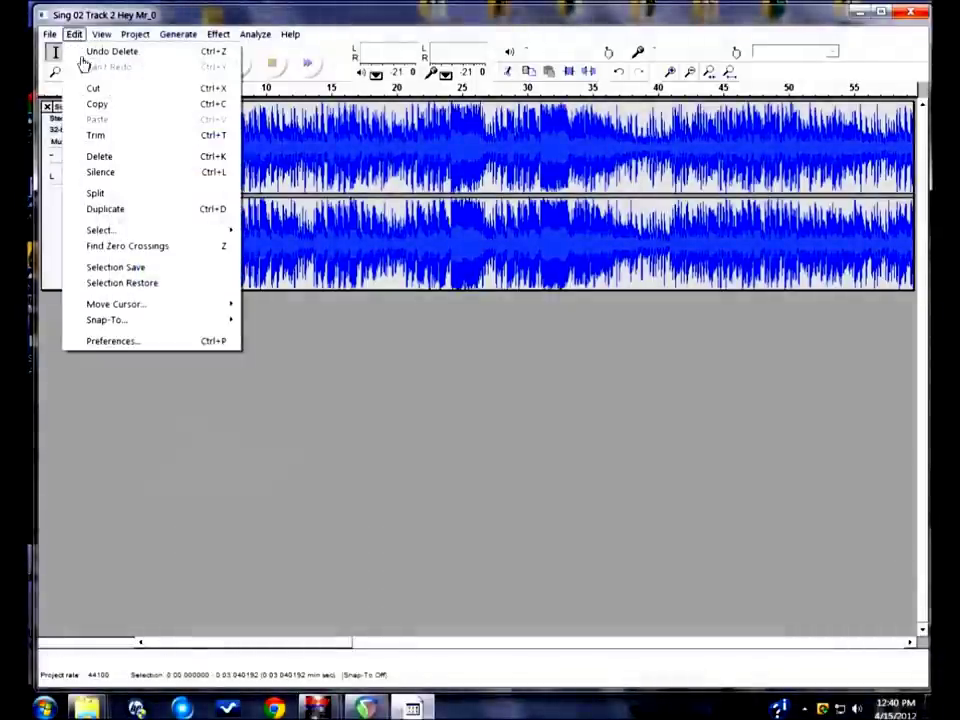
{"action": "left_click", "coordinate": [107, 158]}
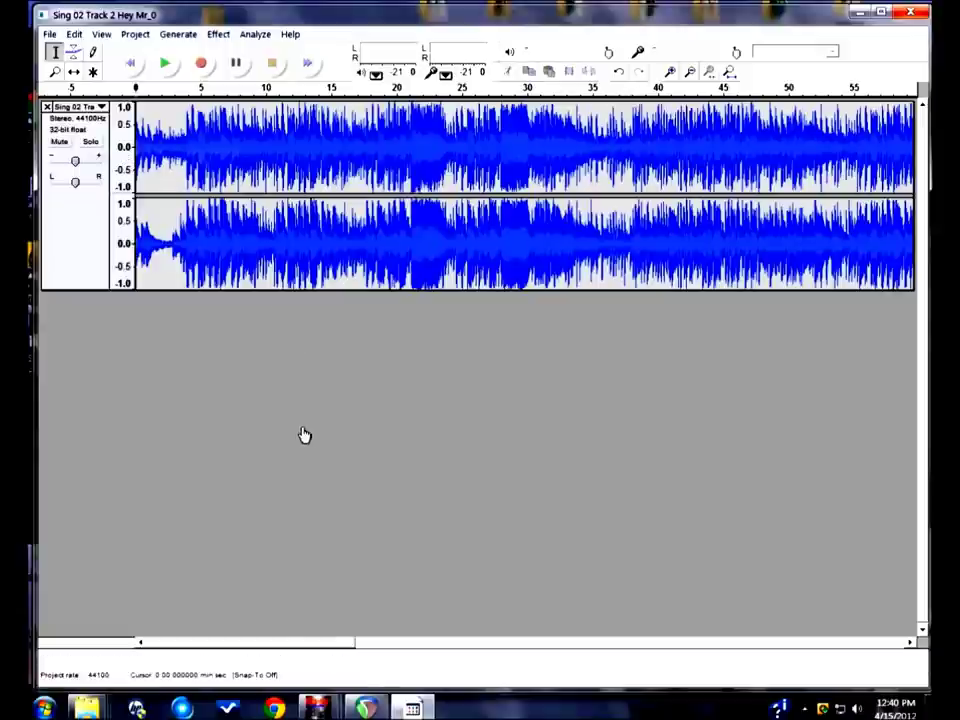
{"action": "key", "text": "space"}
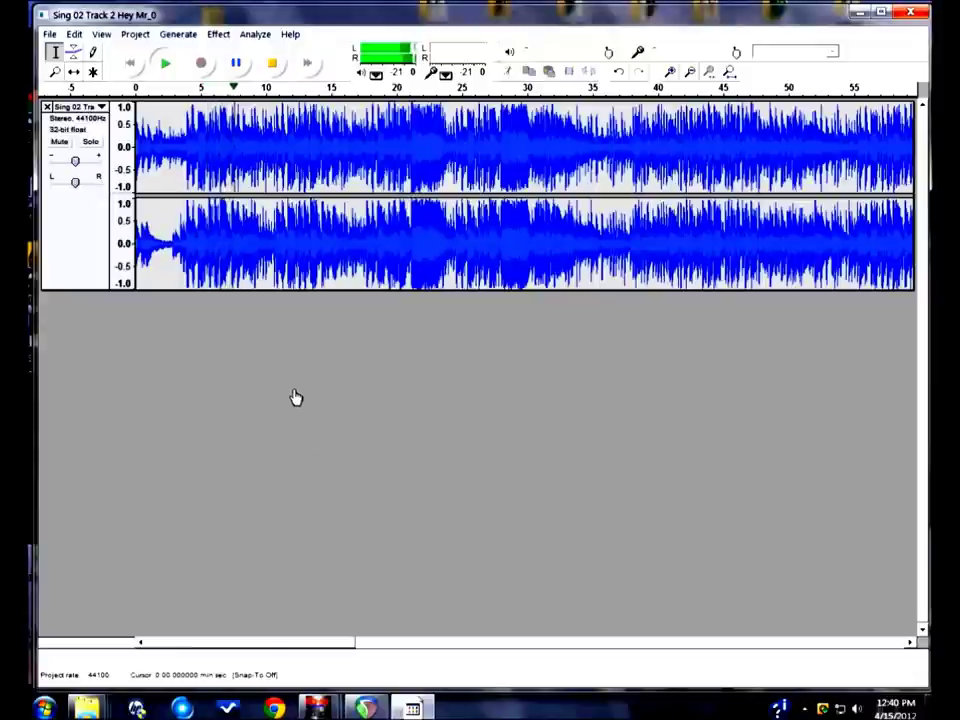
Select and preview the section from about 35 to 38 s, then delete it.
{"action": "key", "text": "space"}
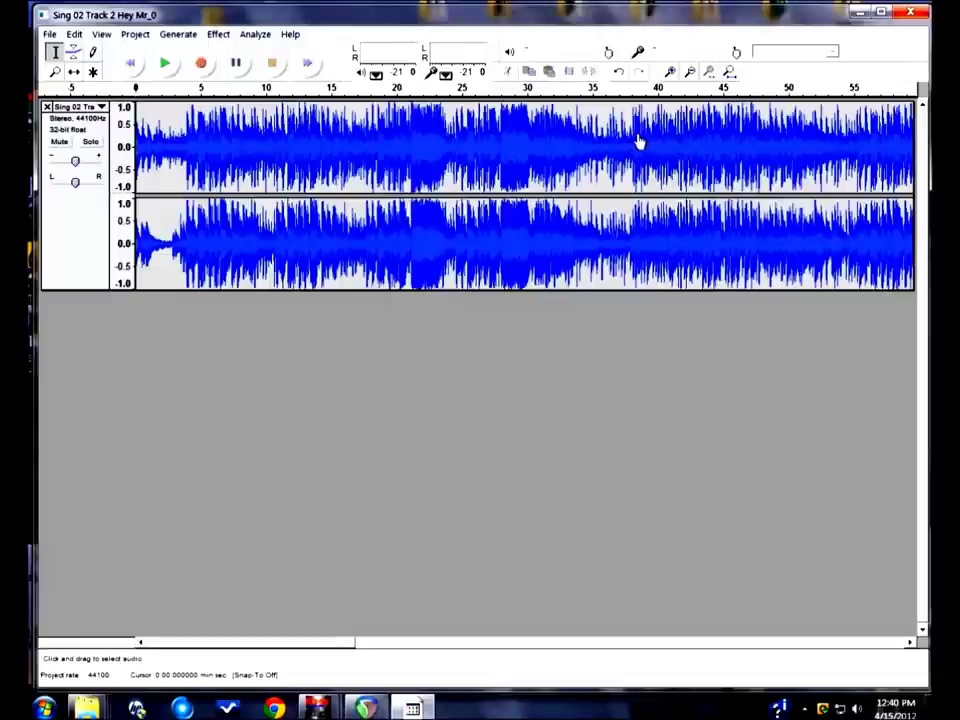
{"action": "left_click_drag", "start_coordinate": [632, 143], "coordinate": [597, 151]}
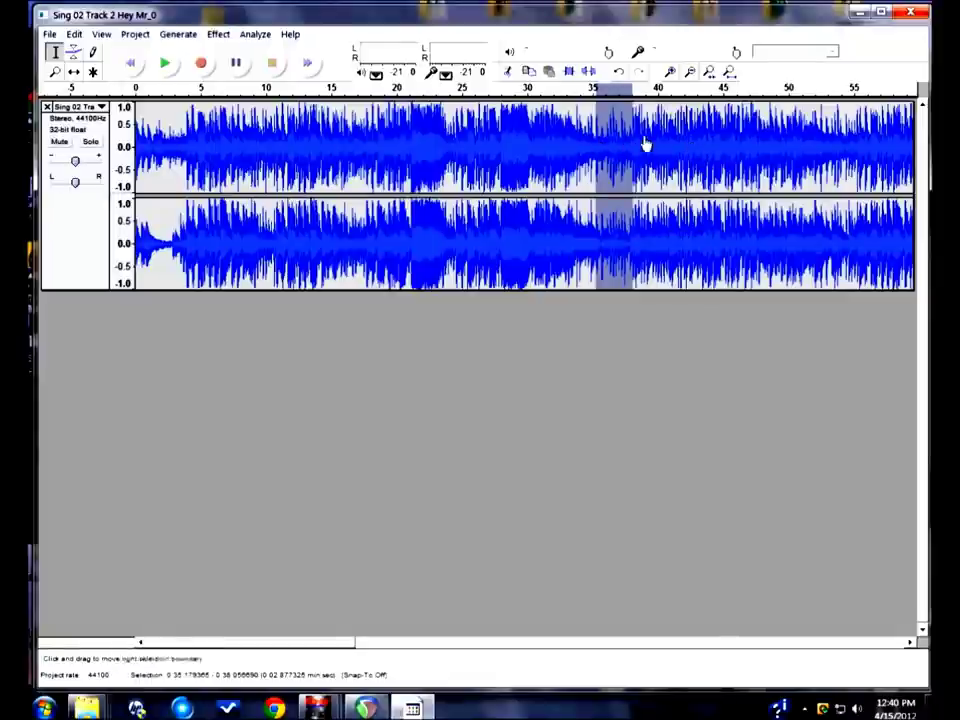
{"action": "key", "text": "space"}
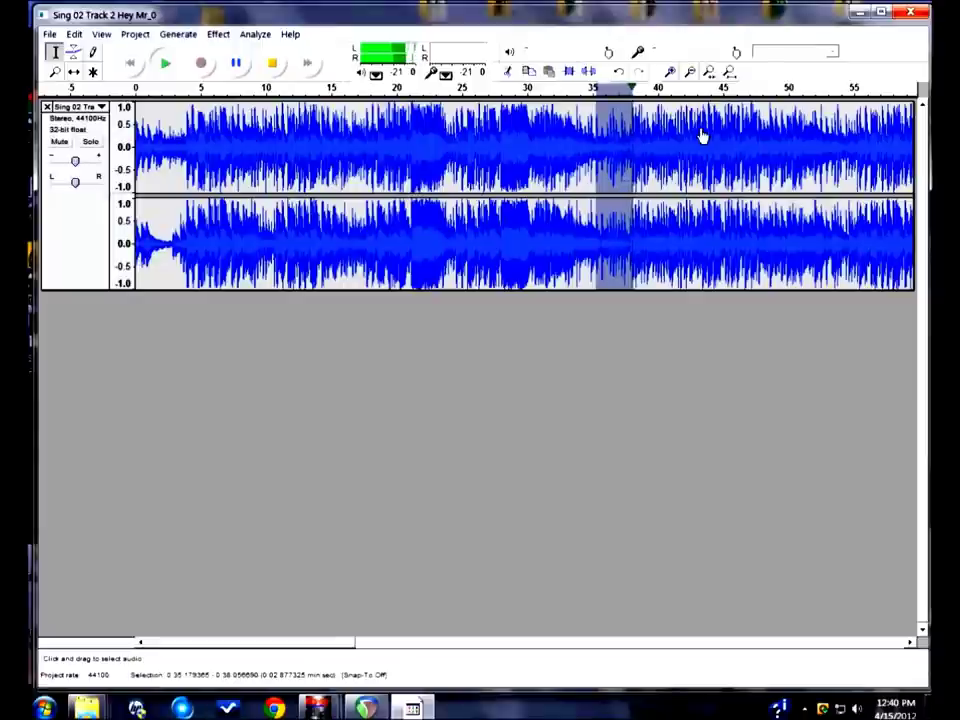
{"action": "left_click", "coordinate": [76, 35]}
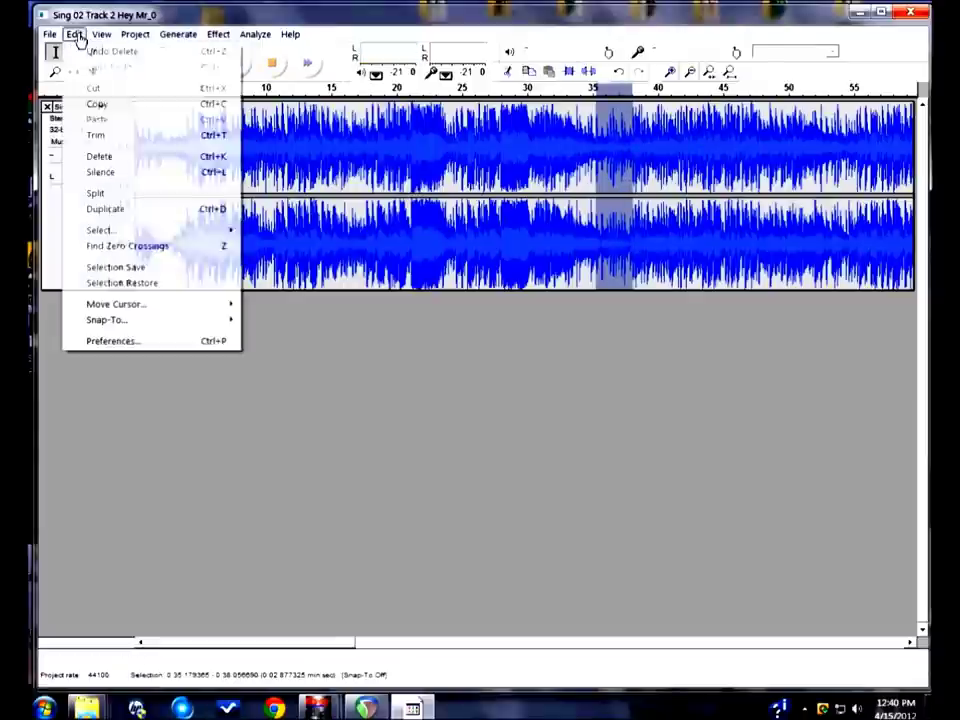
{"action": "left_click", "coordinate": [108, 158]}
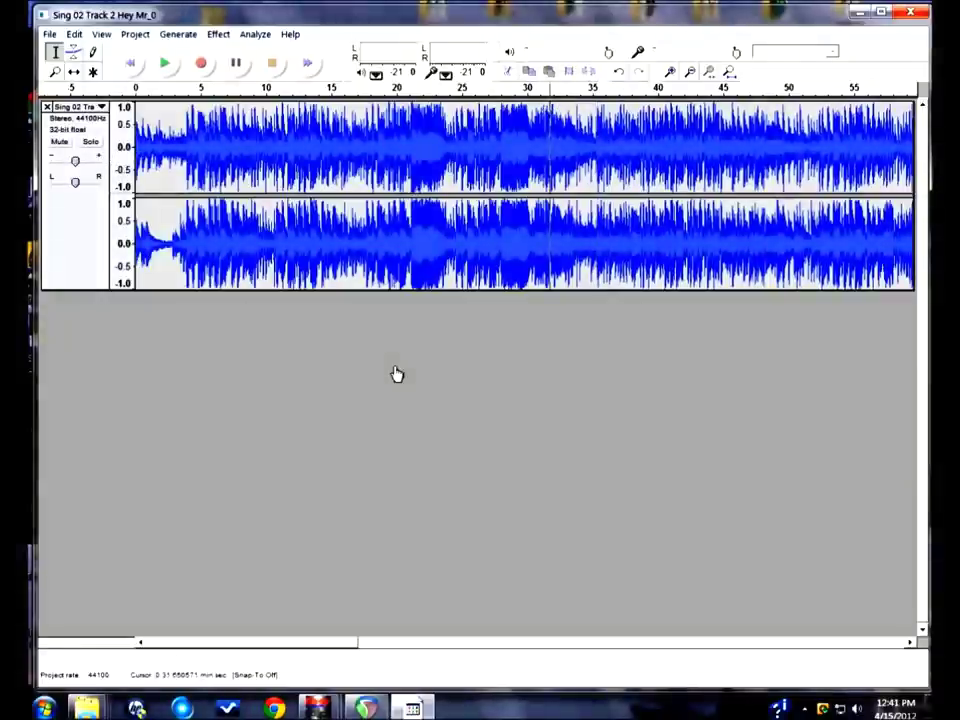
Play back across the new join near 35 s, then bring up the Edit menu.
{"action": "key", "text": "space"}
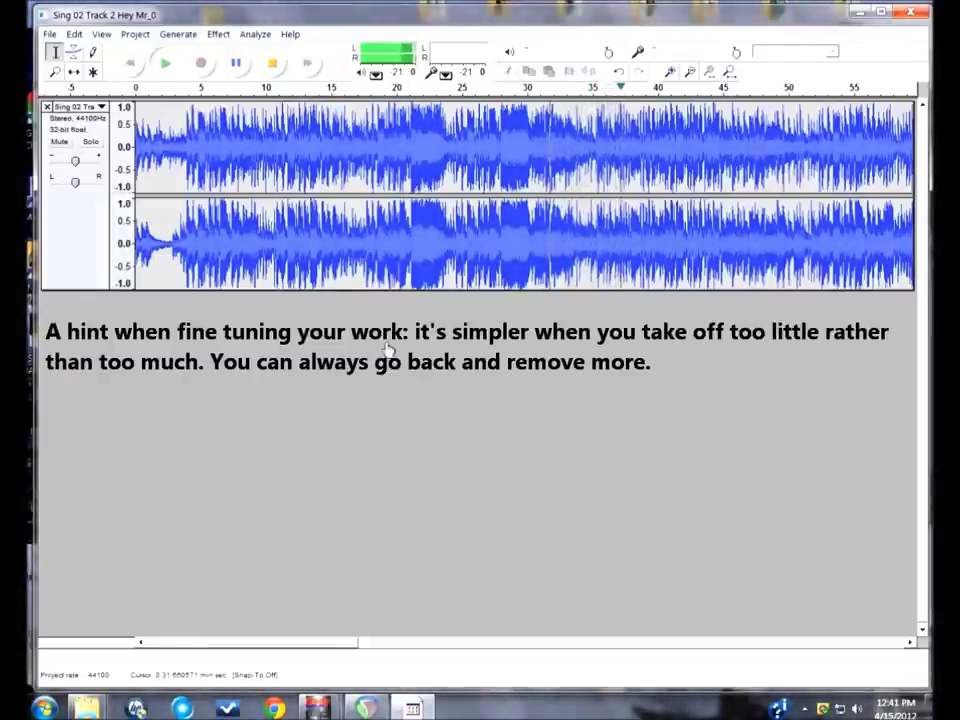
{"action": "key", "text": "space"}
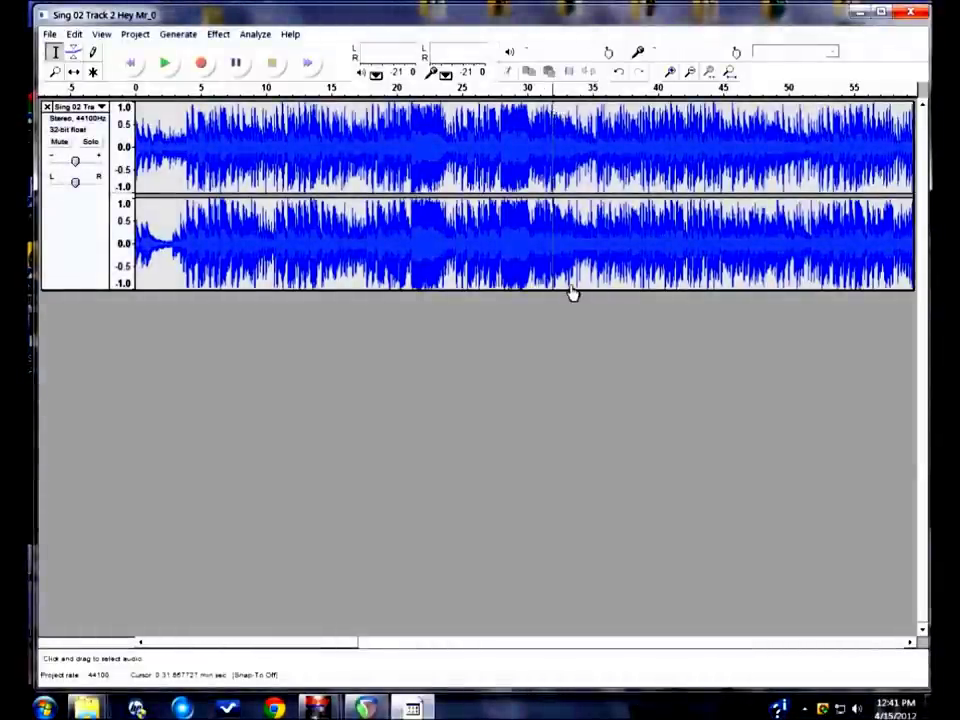
{"action": "left_click", "coordinate": [78, 37]}
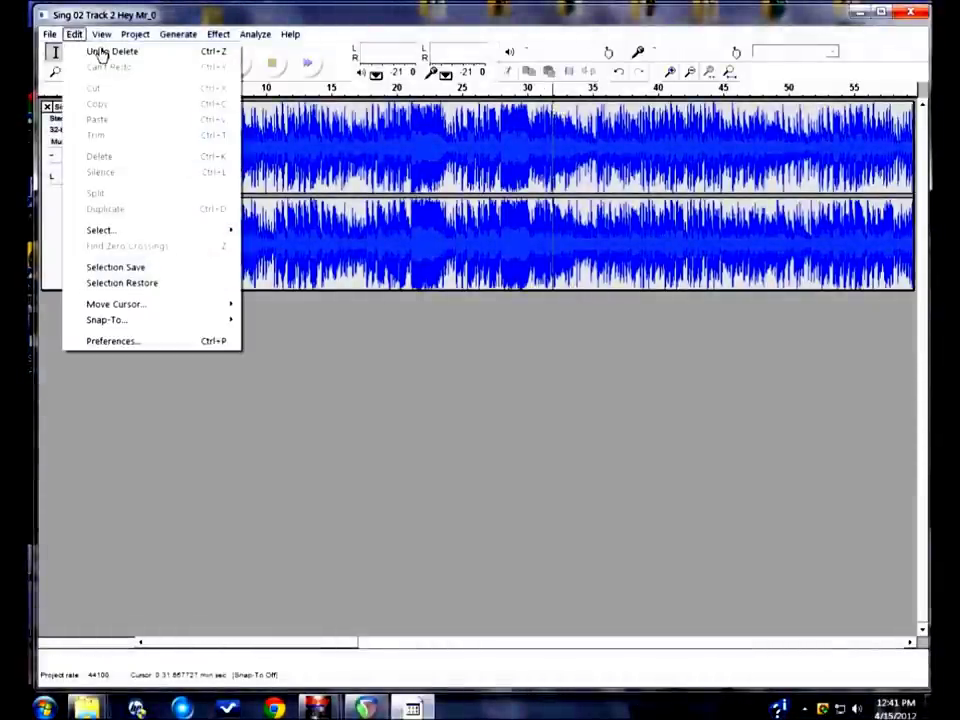
Undo the 35–38 s deletion and place the edit point at about 35.8 s.
{"action": "left_click", "coordinate": [95, 50]}
{"action": "left_click", "coordinate": [642, 172]}
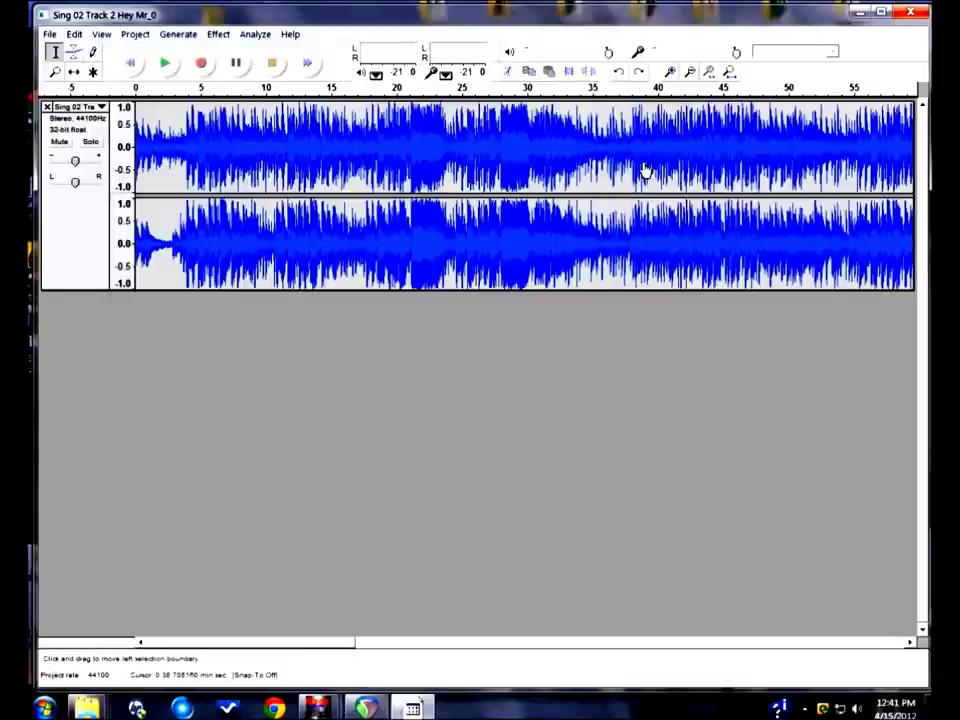
{"action": "left_click", "coordinate": [76, 36]}
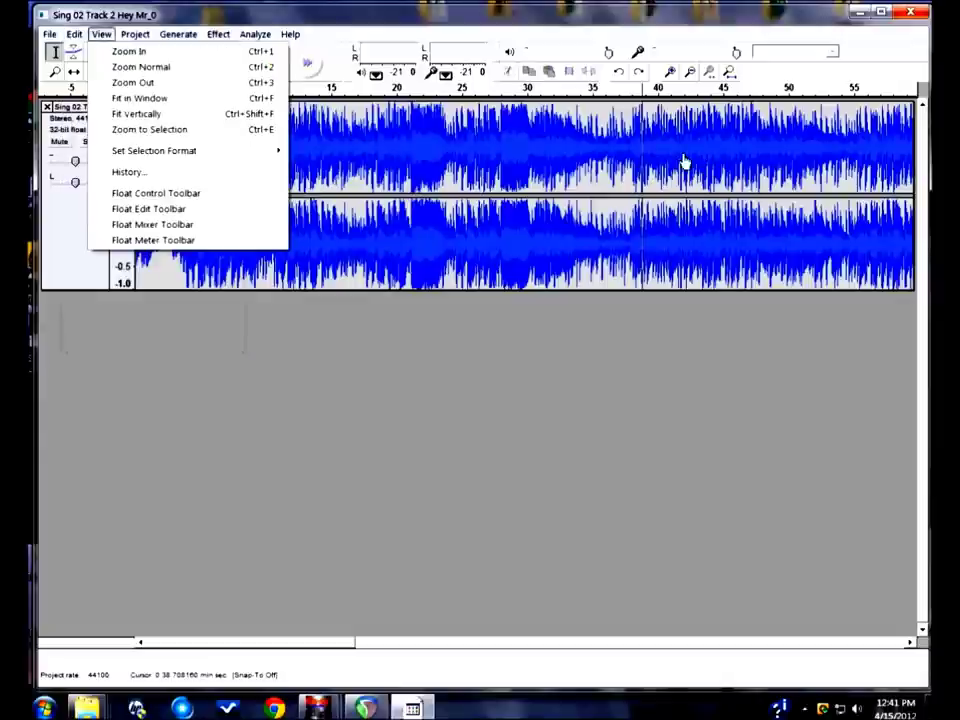
{"action": "left_click", "coordinate": [684, 162]}
{"action": "left_click", "coordinate": [604, 161]}
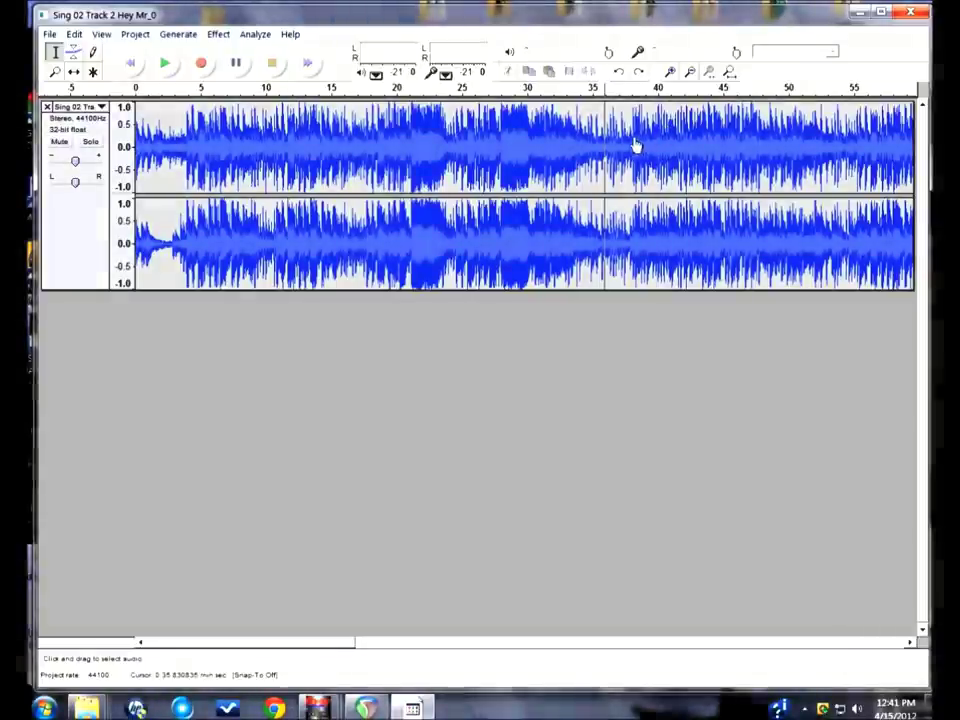
Duplicate the 35–38 s selection onto a new track below and play it.
{"action": "left_click_drag", "start_coordinate": [634, 145], "coordinate": [597, 147]}
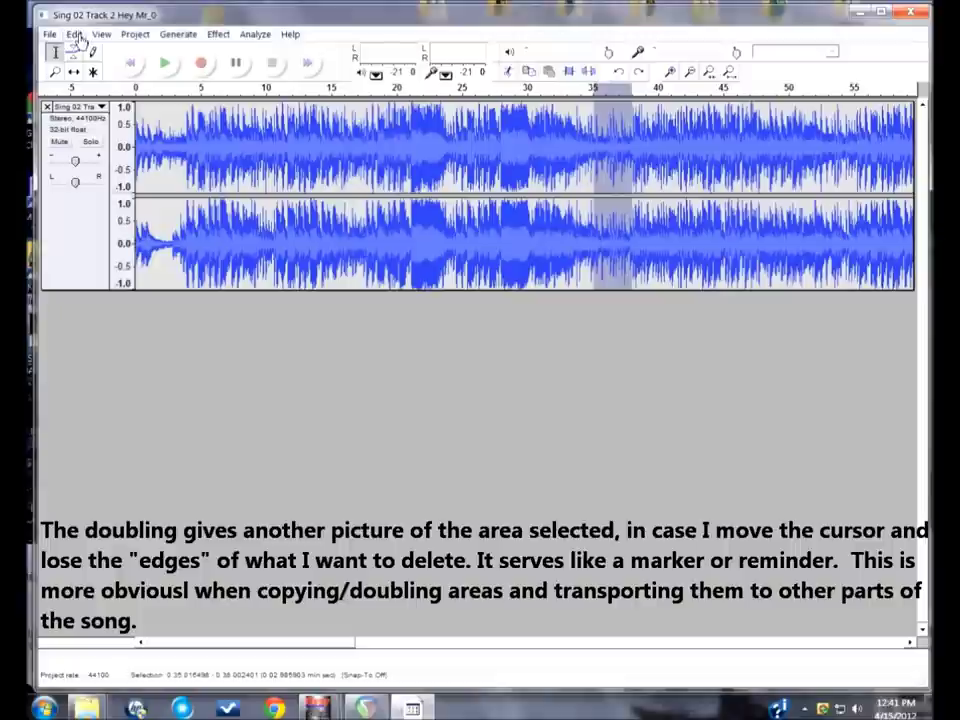
{"action": "left_click", "coordinate": [76, 36]}
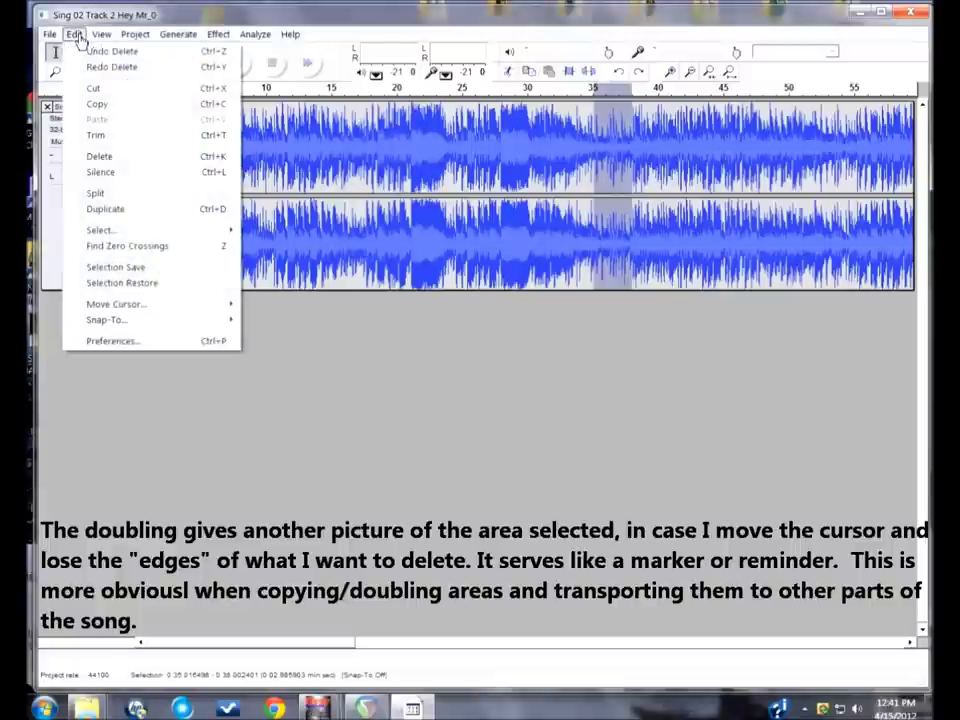
{"action": "left_click", "coordinate": [108, 209]}
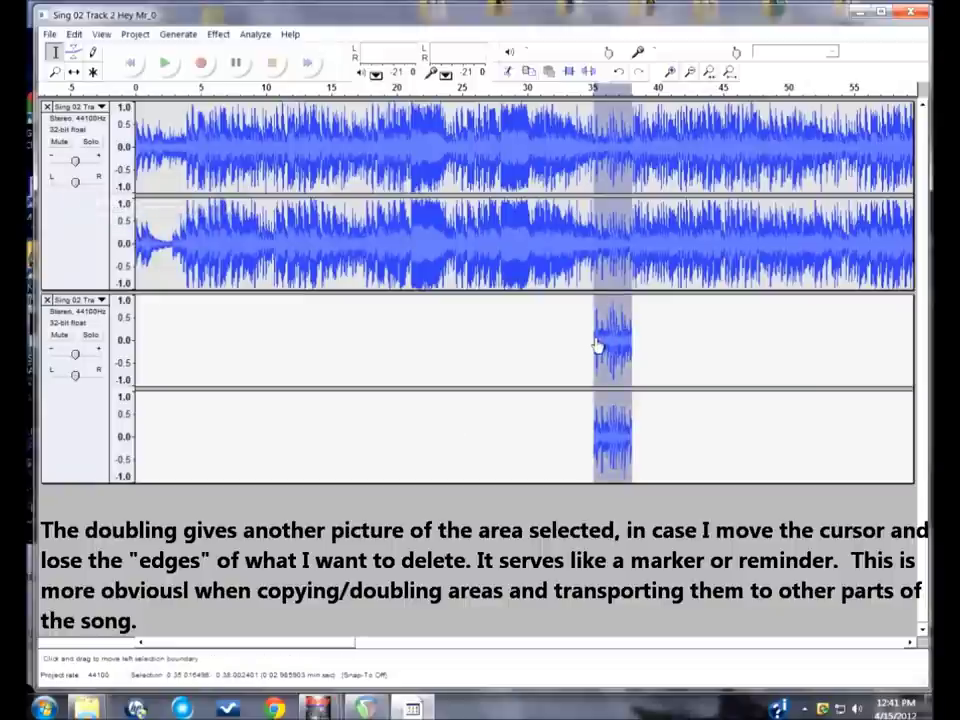
{"action": "key", "text": "space"}
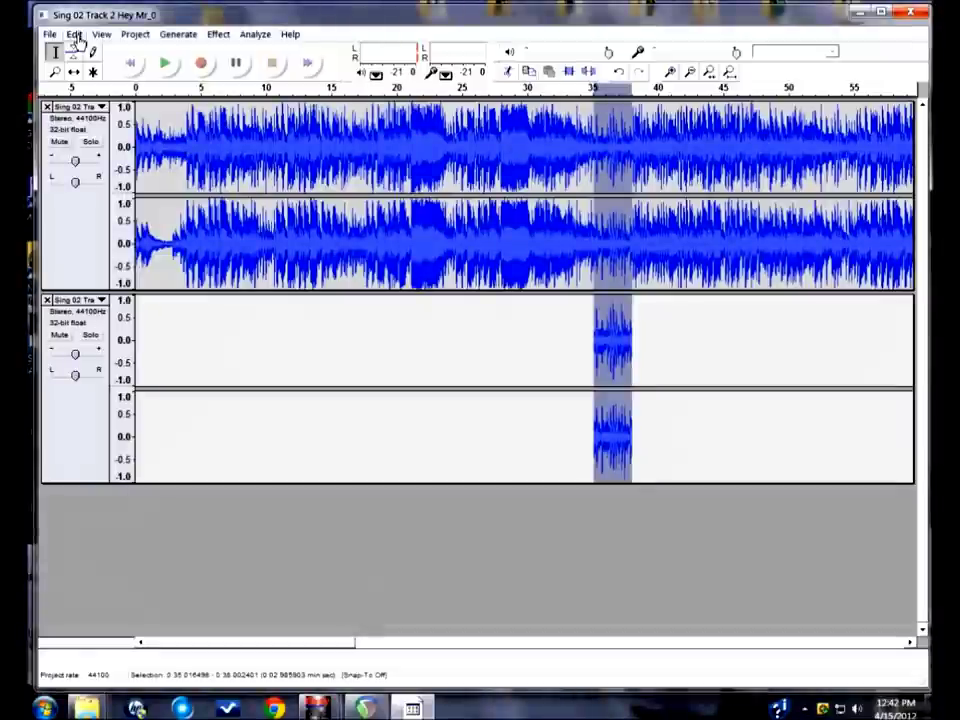
Delete the selected 35–38 s region from both the song and the duplicate track.
{"action": "left_click", "coordinate": [76, 35]}
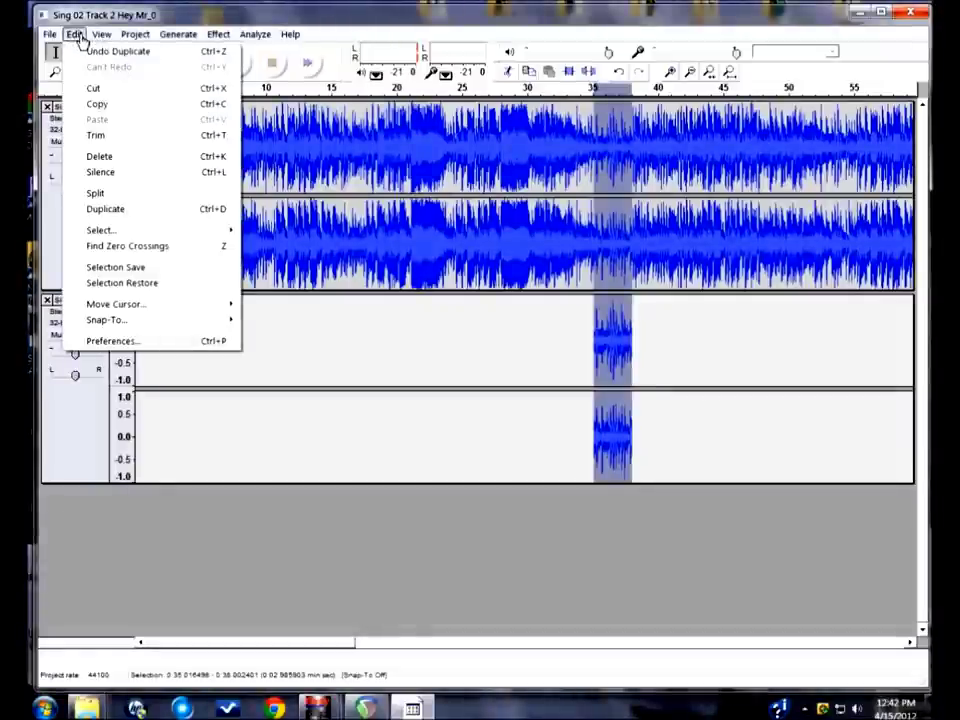
{"action": "left_click", "coordinate": [110, 157]}
{"action": "left_click", "coordinate": [561, 120]}
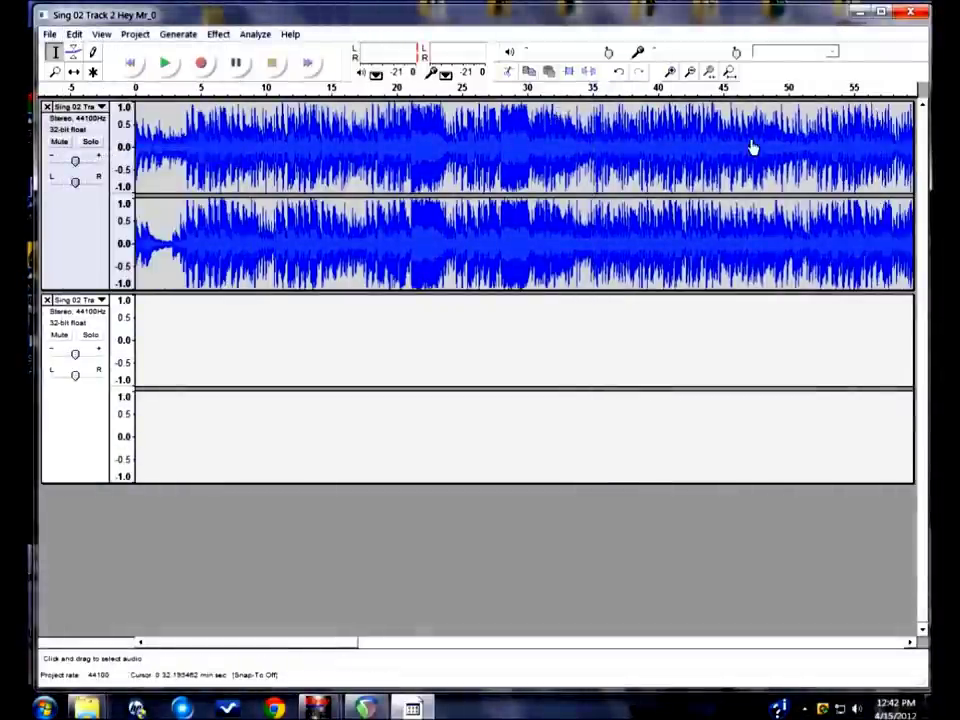
{"action": "key", "text": "space"}
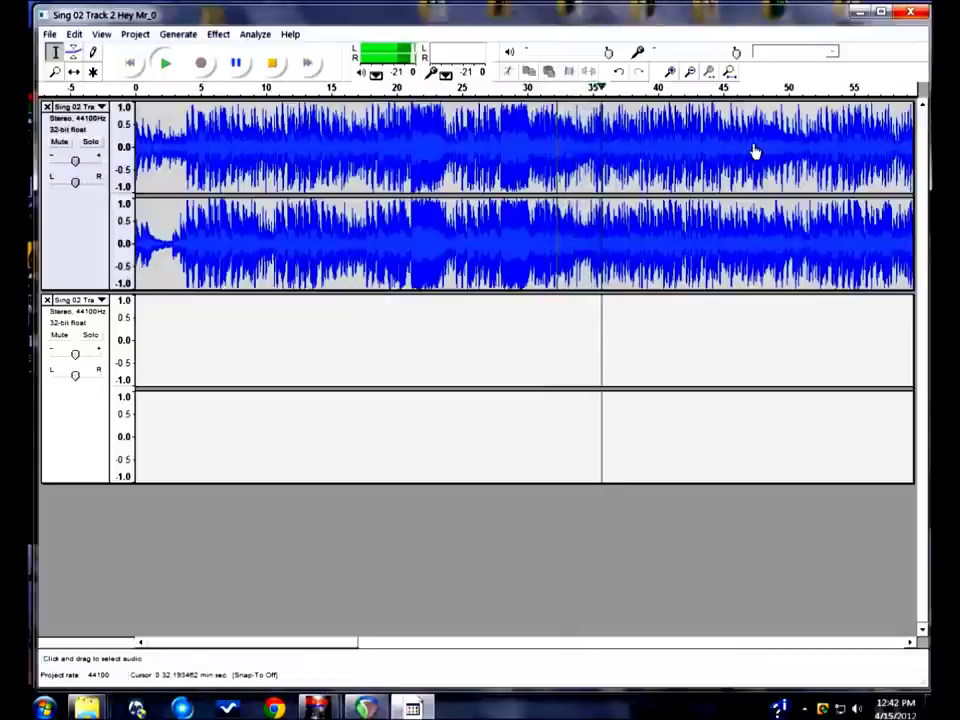
{"action": "key", "text": "space"}
{"action": "left_click", "coordinate": [550, 118]}
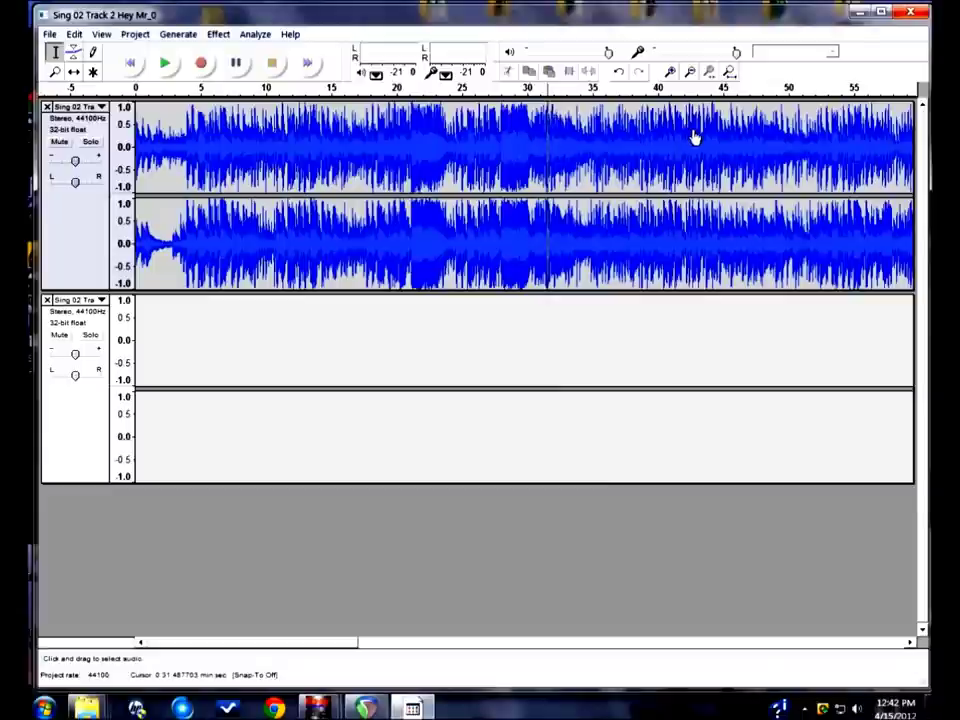
{"action": "key", "text": "space"}
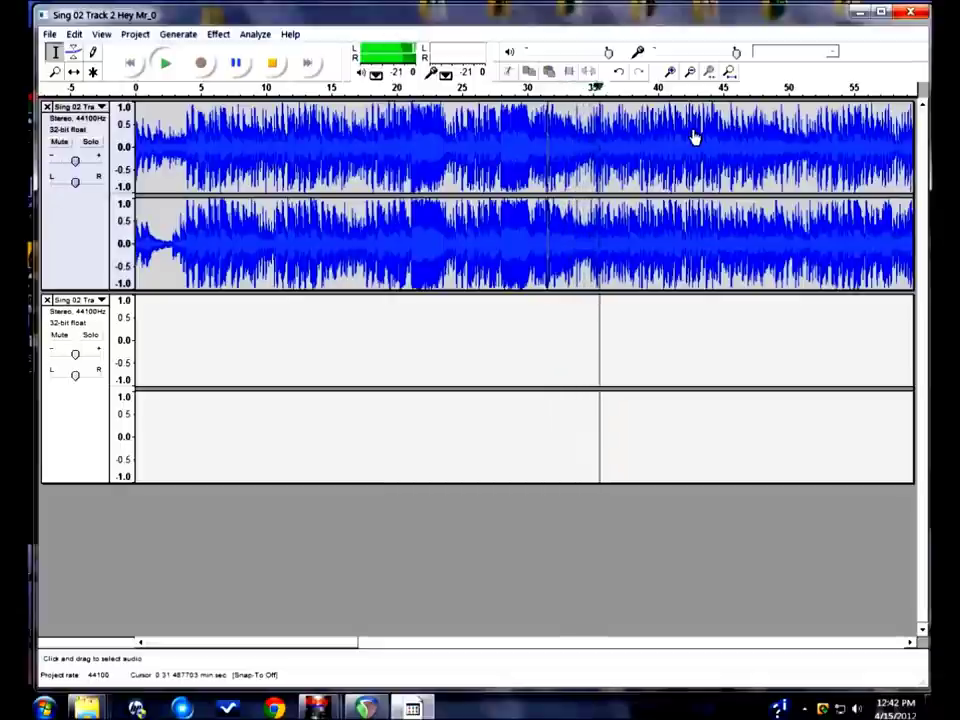
{"action": "key", "text": "space"}
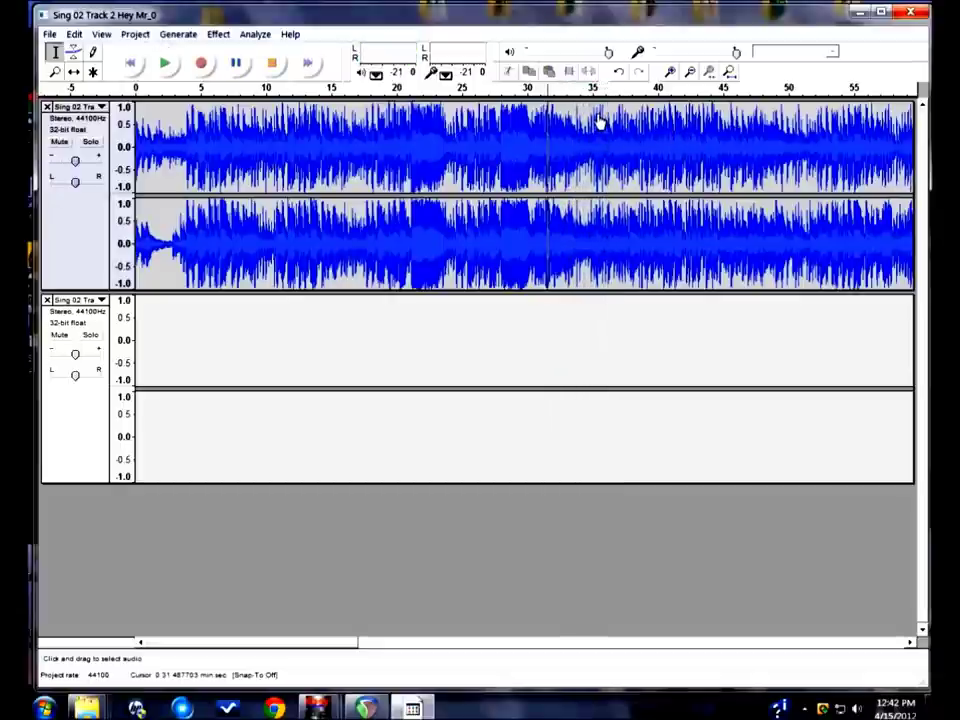
{"action": "left_click", "coordinate": [597, 120]}
Zoom in on the join, replay from 32.6 s, and select 34.99–35.14 s.
{"action": "left_click", "coordinate": [671, 73]}
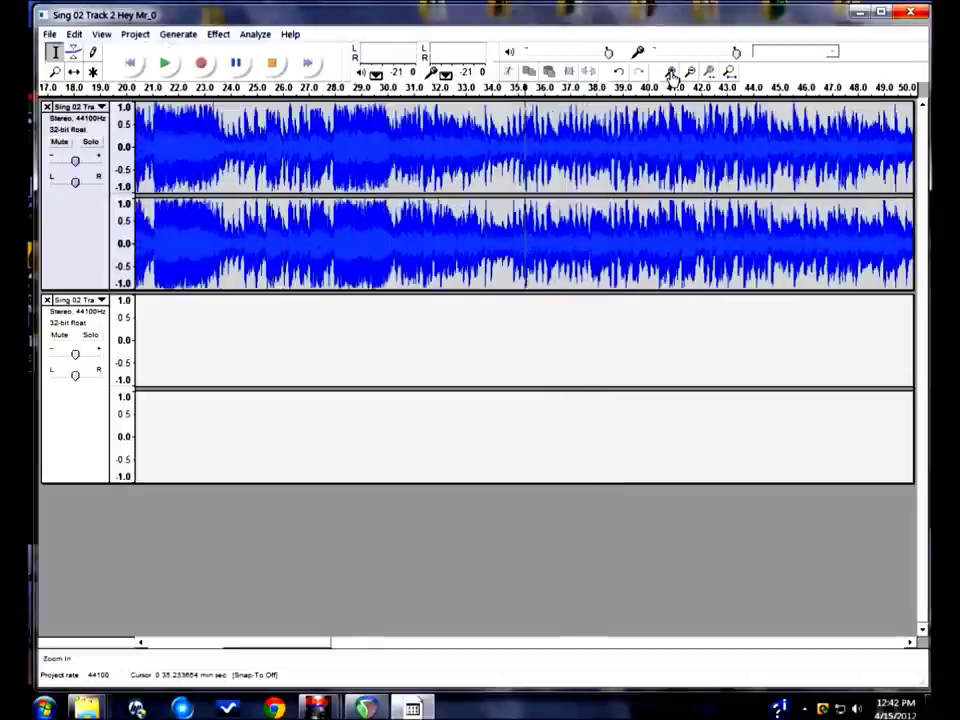
{"action": "left_click", "coordinate": [391, 125]}
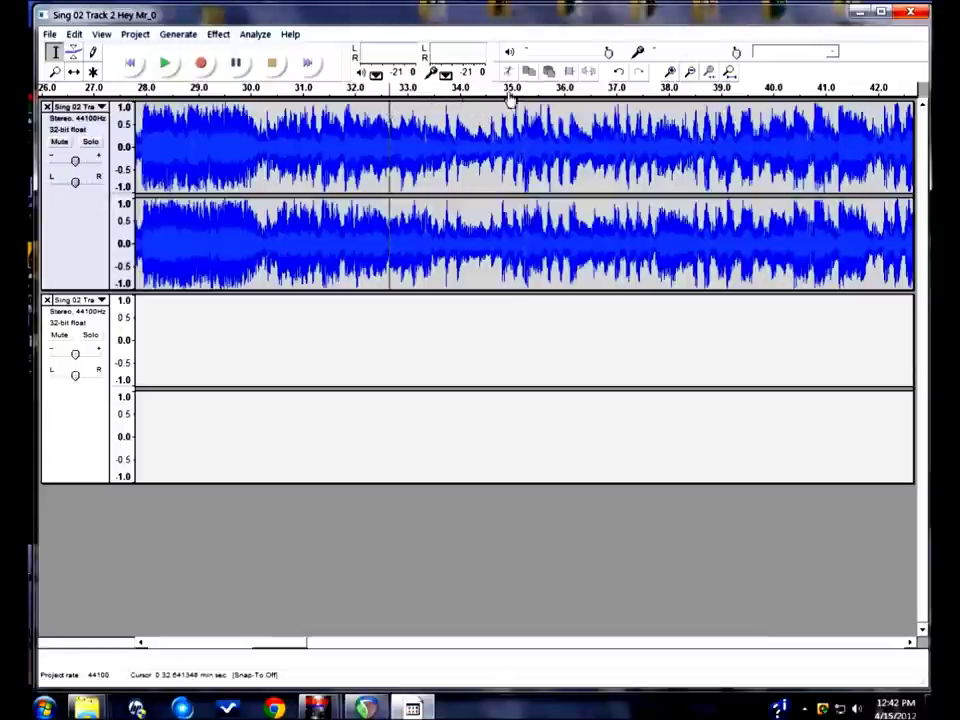
{"action": "key", "text": "space"}
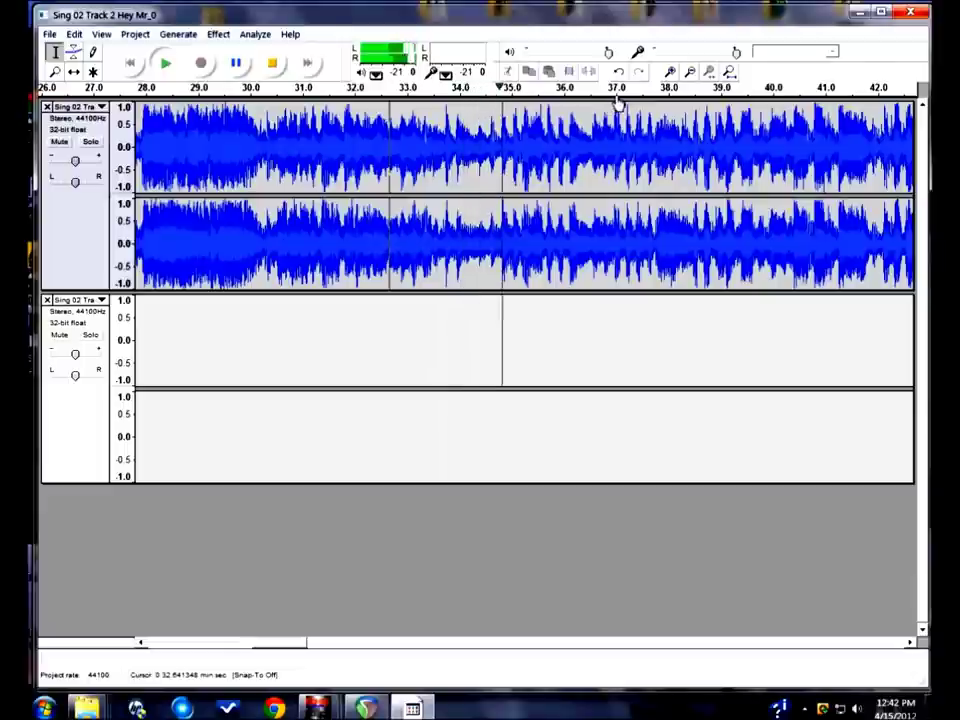
{"action": "key", "text": "space"}
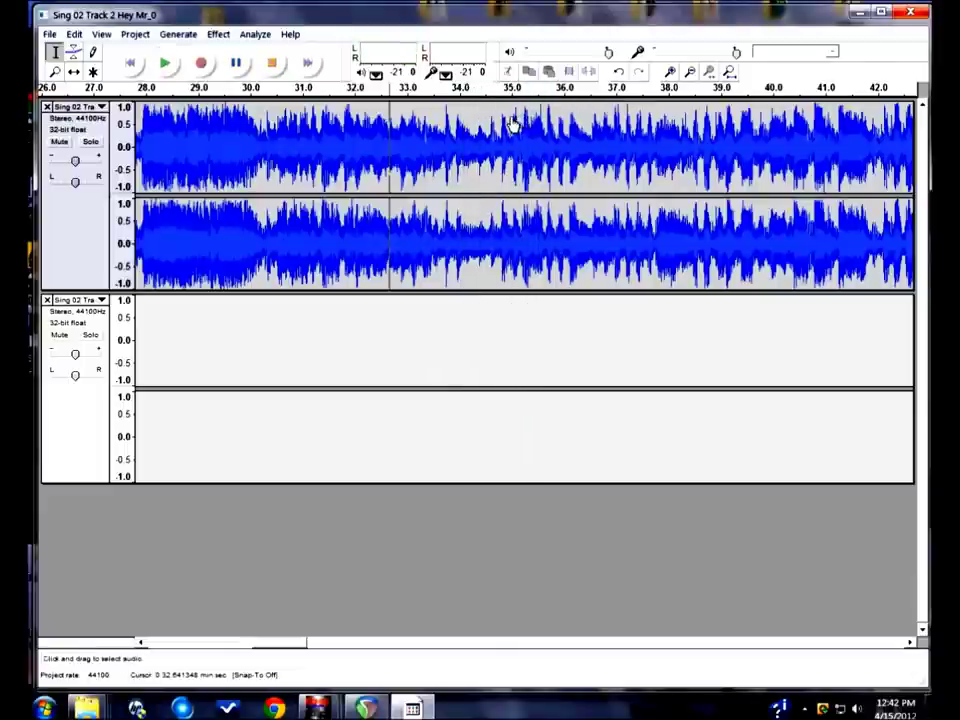
{"action": "left_click_drag", "start_coordinate": [513, 122], "coordinate": [525, 124]}
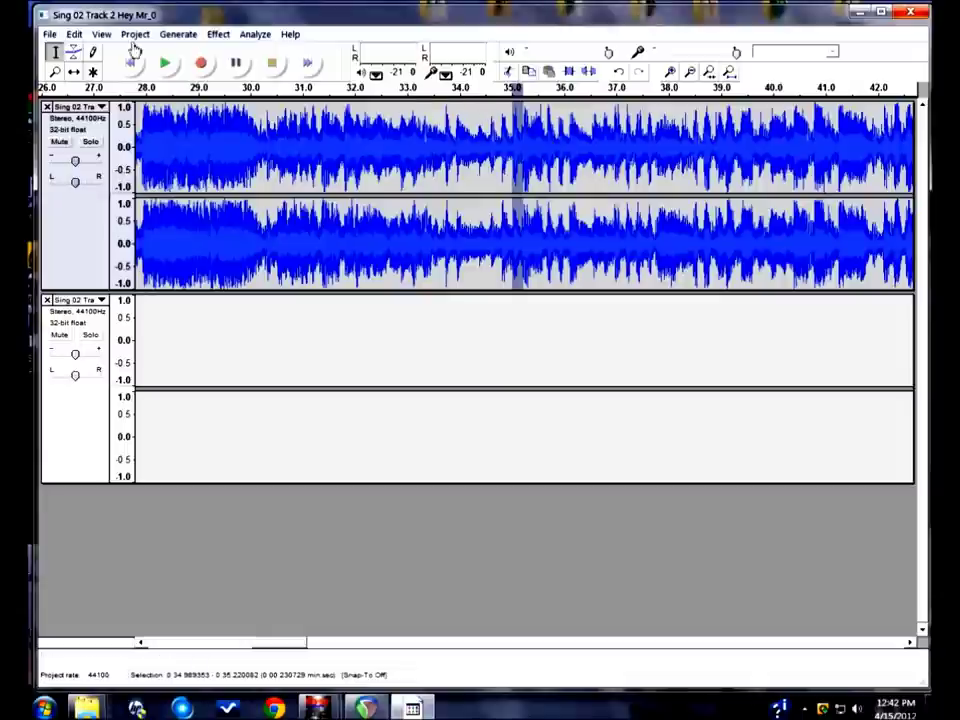
Delete the 34.99–35.14 s slice and replay from 32.6 s to check it.
{"action": "left_click", "coordinate": [73, 35]}
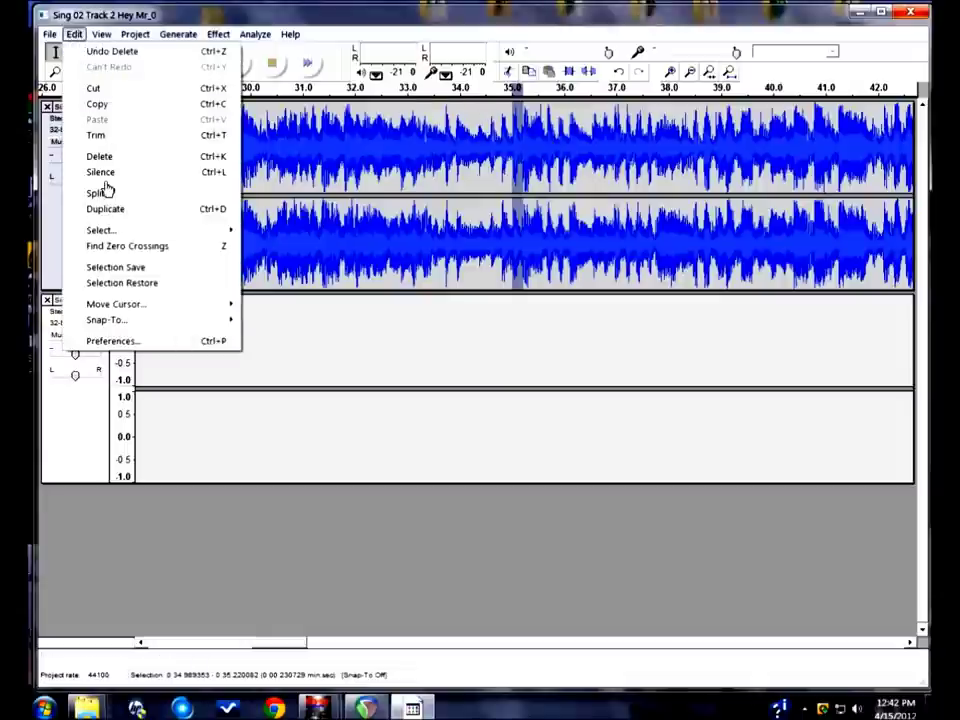
{"action": "left_click", "coordinate": [99, 157]}
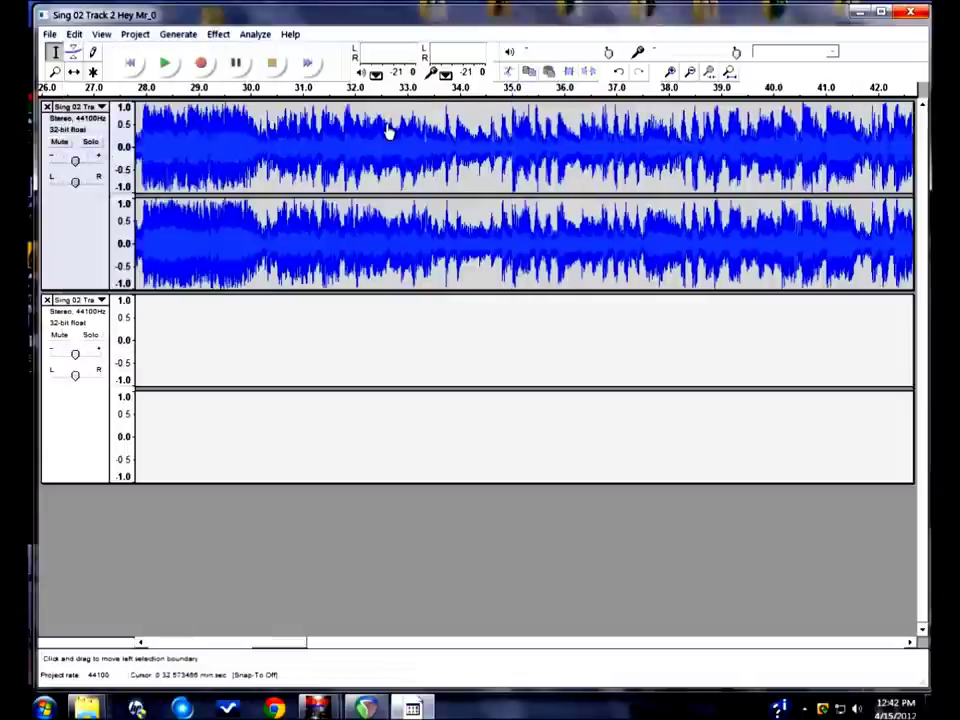
{"action": "key", "text": "space"}
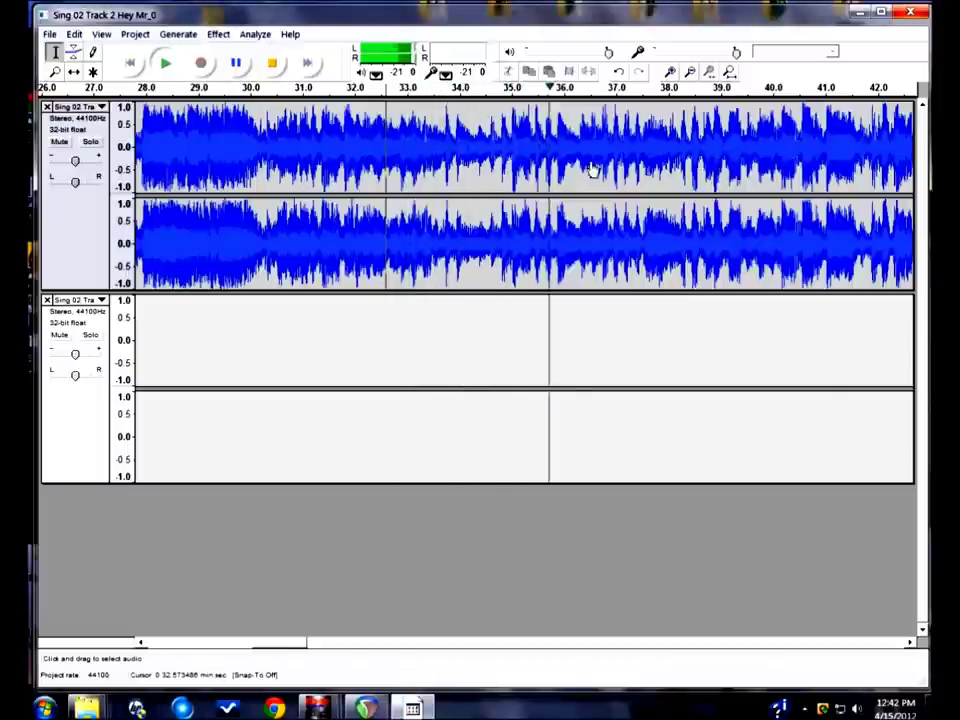
{"action": "key", "text": "space"}
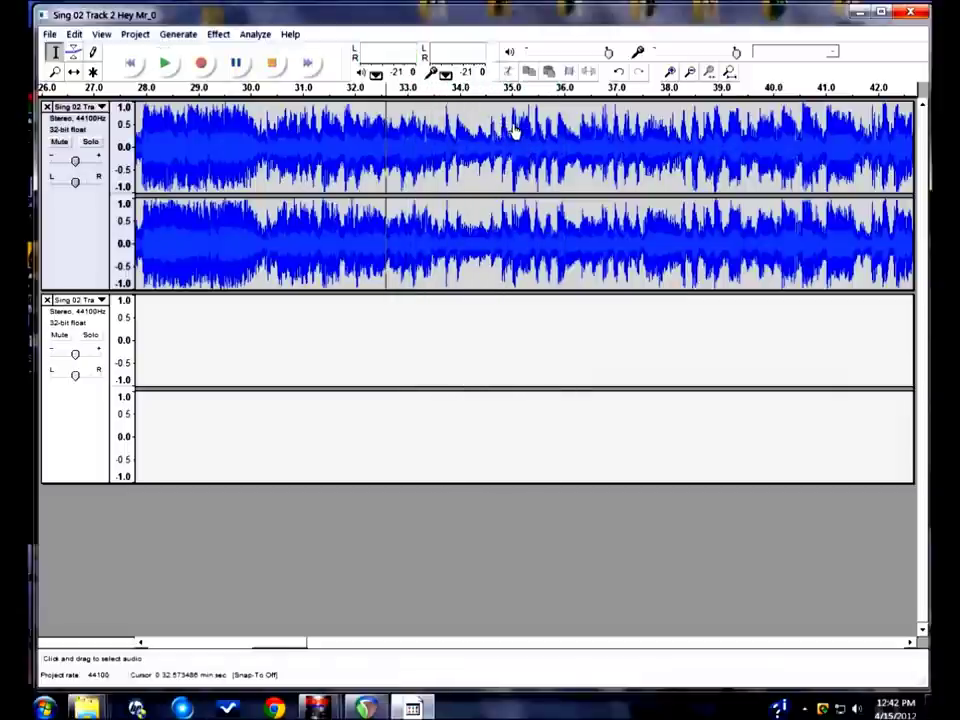
Play from 35.0 s, then select the slice from 34.75 to 34.96 s.
{"action": "left_click", "coordinate": [513, 130]}
{"action": "key", "text": "space"}
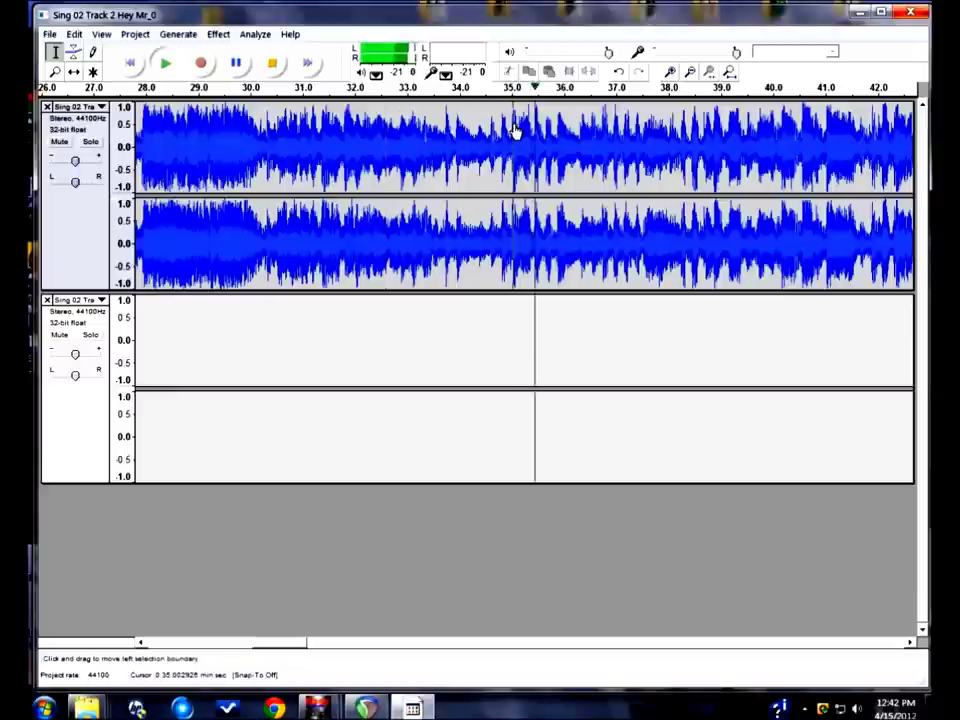
{"action": "key", "text": "space"}
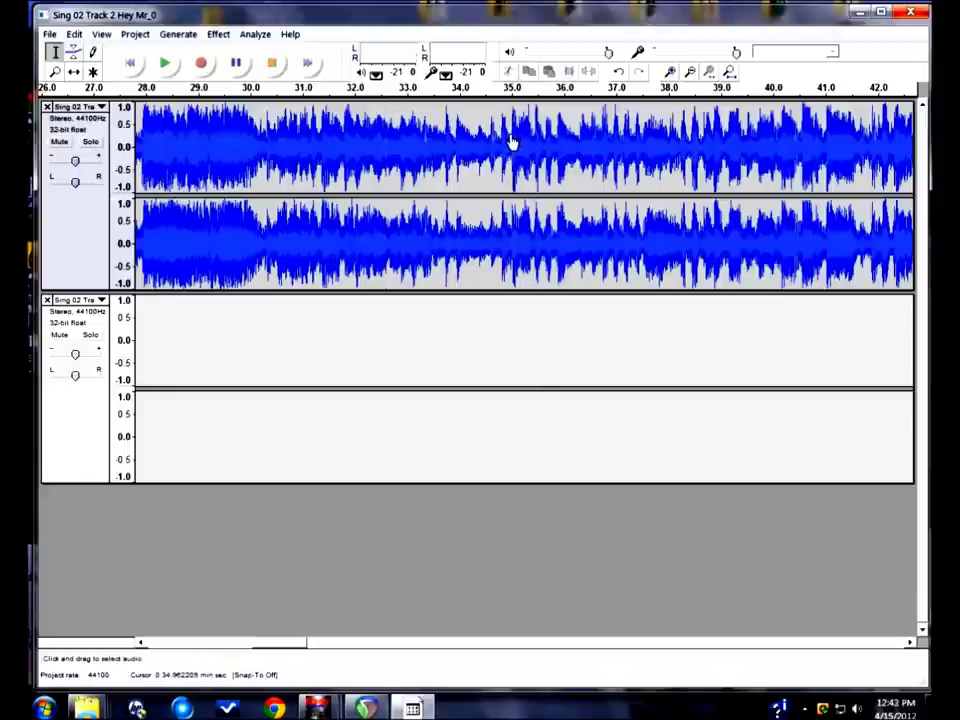
{"action": "left_click_drag", "start_coordinate": [511, 140], "coordinate": [500, 141]}
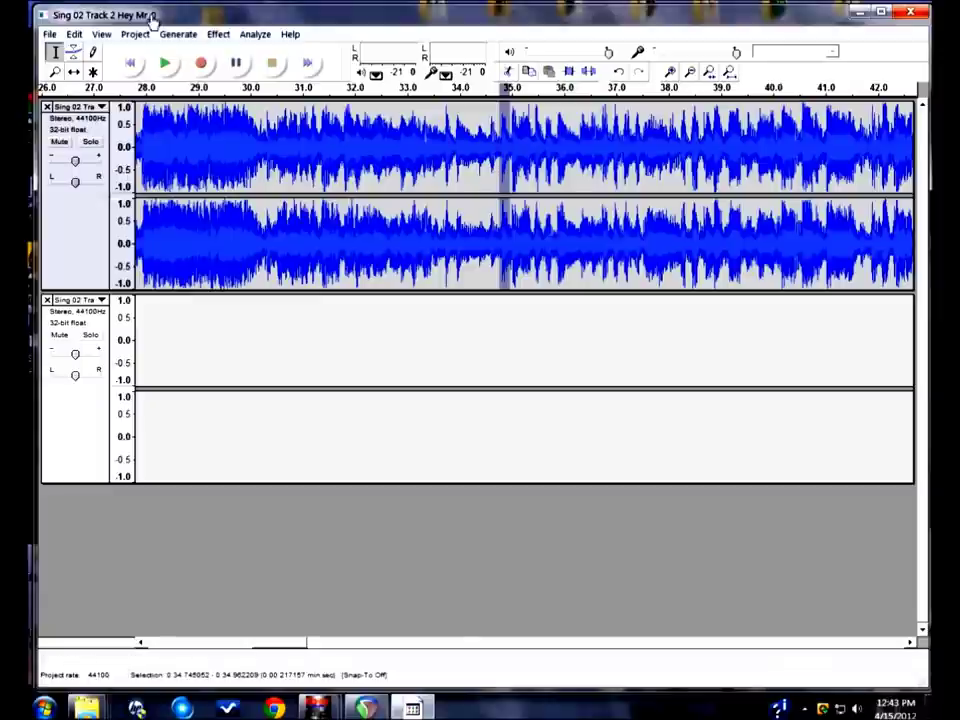
Delete the 34.75–34.96 s slice, then play from about 32.1 s across the join.
{"action": "left_click", "coordinate": [75, 36]}
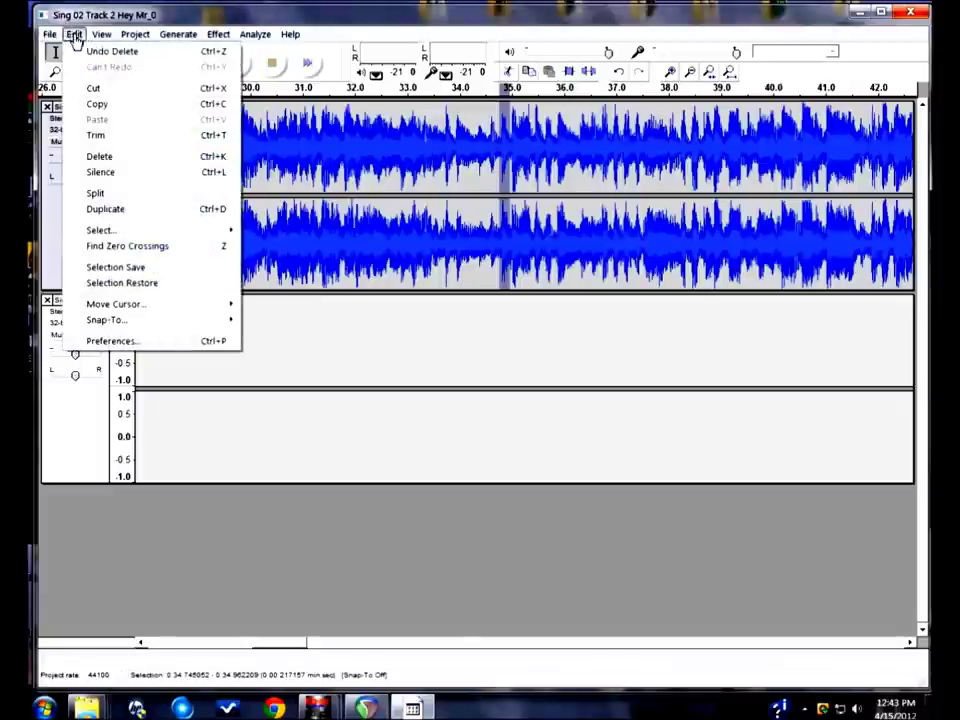
{"action": "left_click", "coordinate": [102, 162]}
{"action": "left_click", "coordinate": [443, 122]}
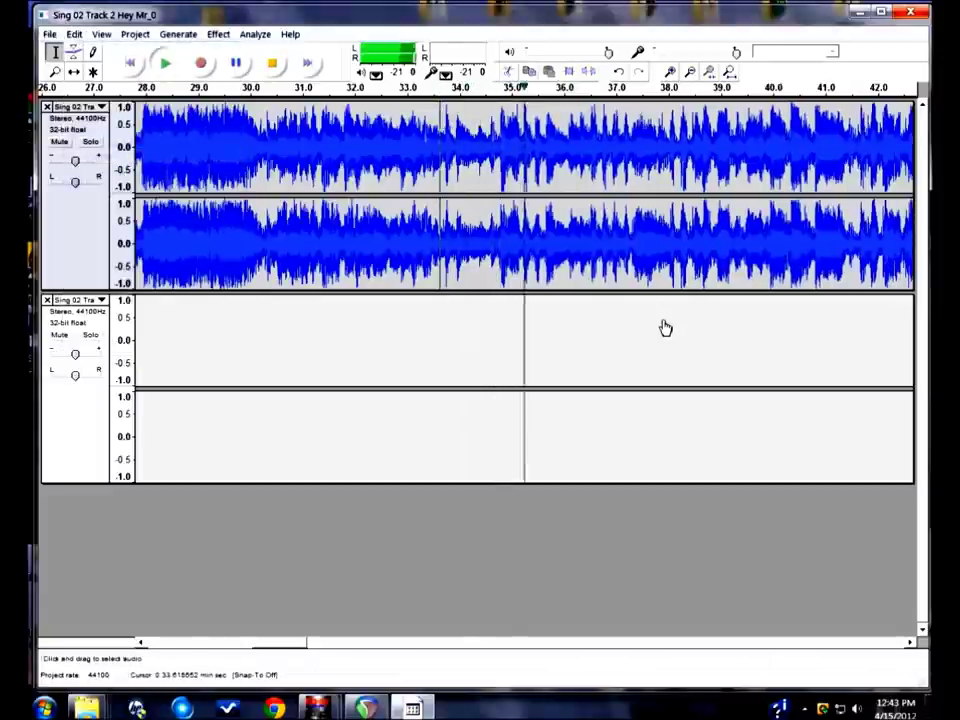
{"action": "key", "text": "space"}
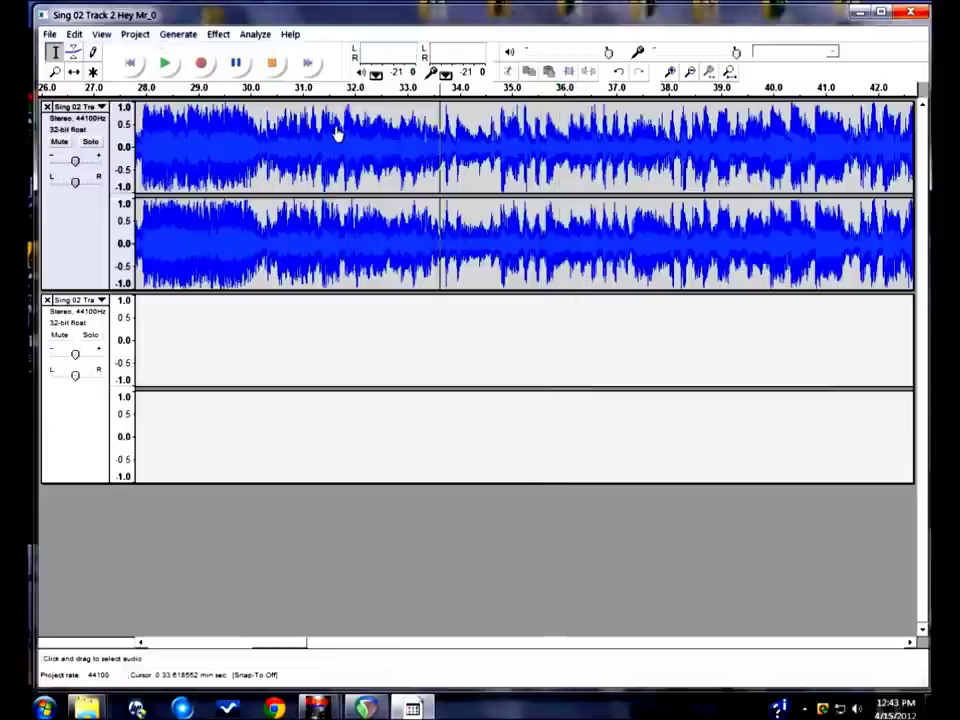
{"action": "left_click", "coordinate": [362, 114]}
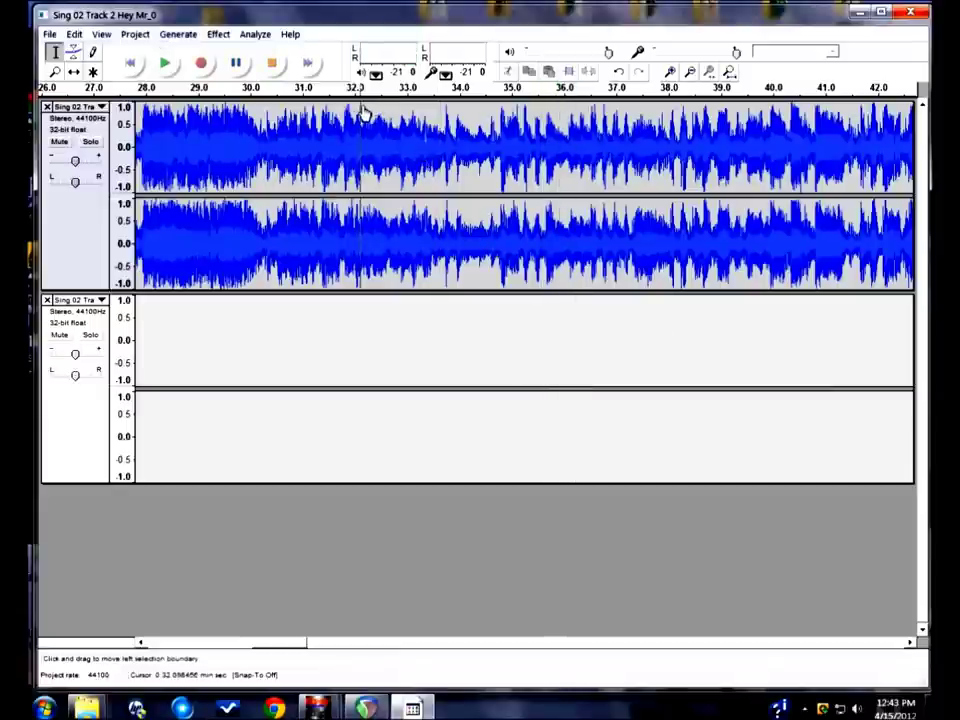
{"action": "key", "text": "space"}
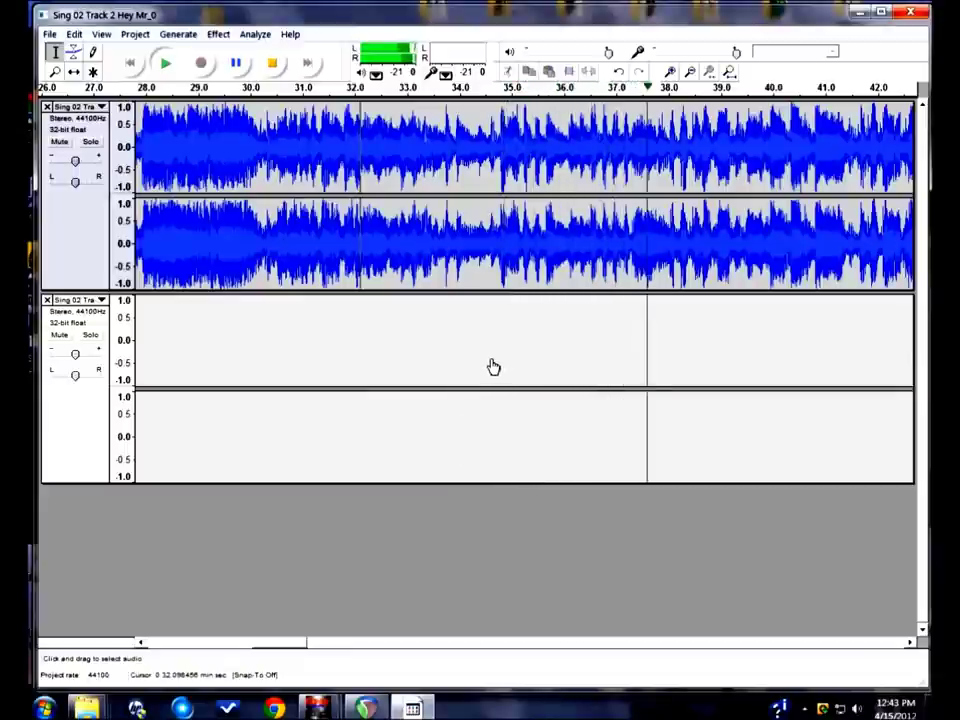
{"action": "key", "text": "space"}
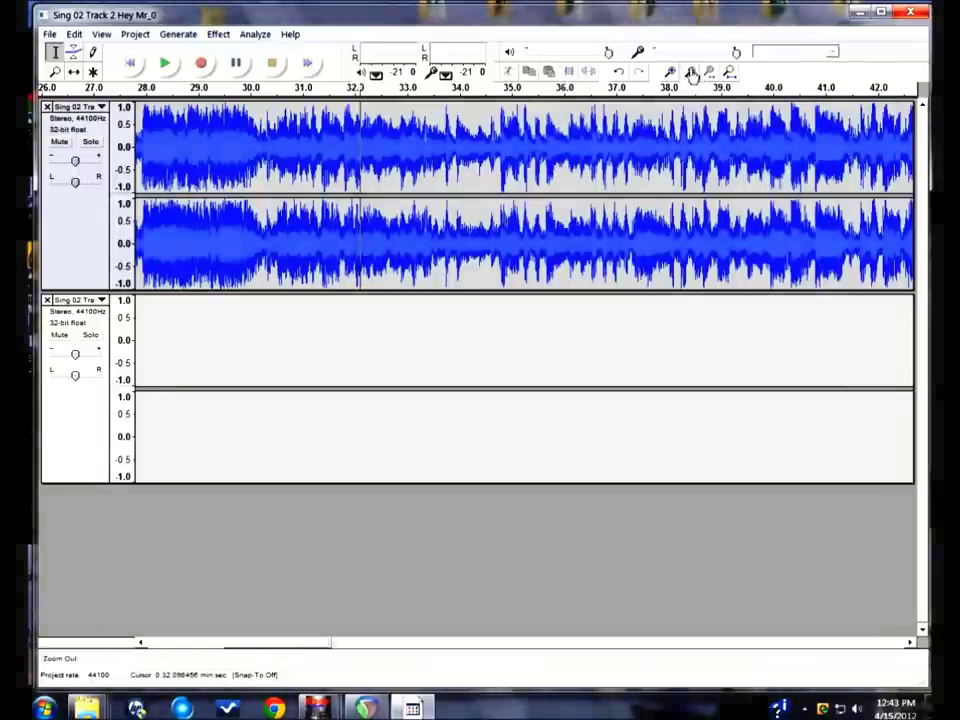
Zoom out twice to show the whole 3:13 song and place the cursor near 3:15.
{"action": "left_click", "coordinate": [692, 76]}
{"action": "left_click", "coordinate": [692, 76]}
{"action": "left_click", "coordinate": [692, 76]}
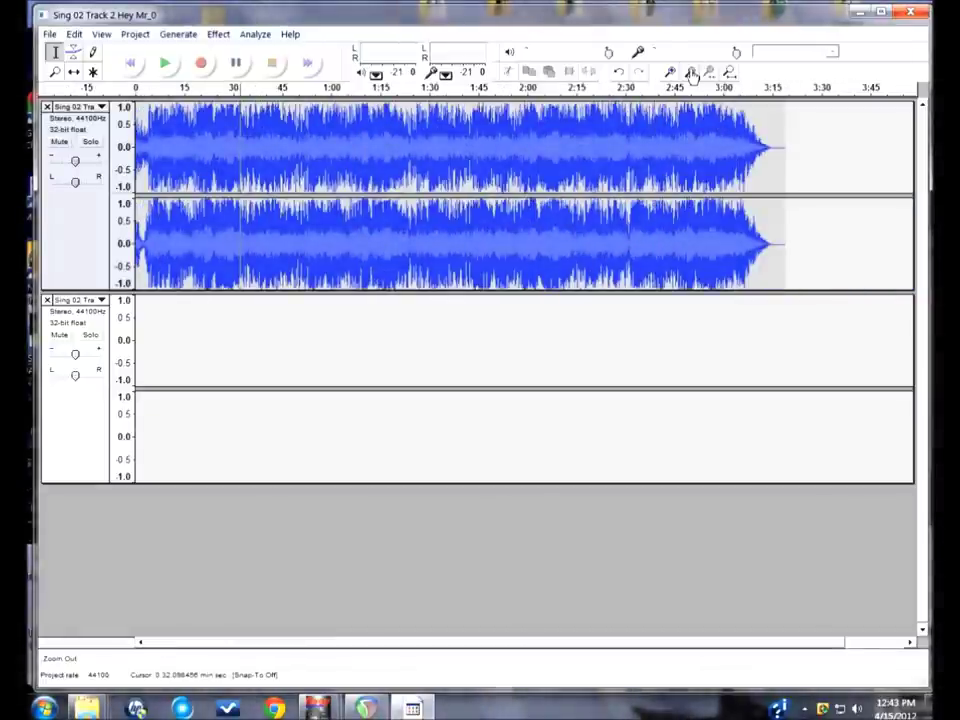
{"action": "left_click", "coordinate": [774, 141]}
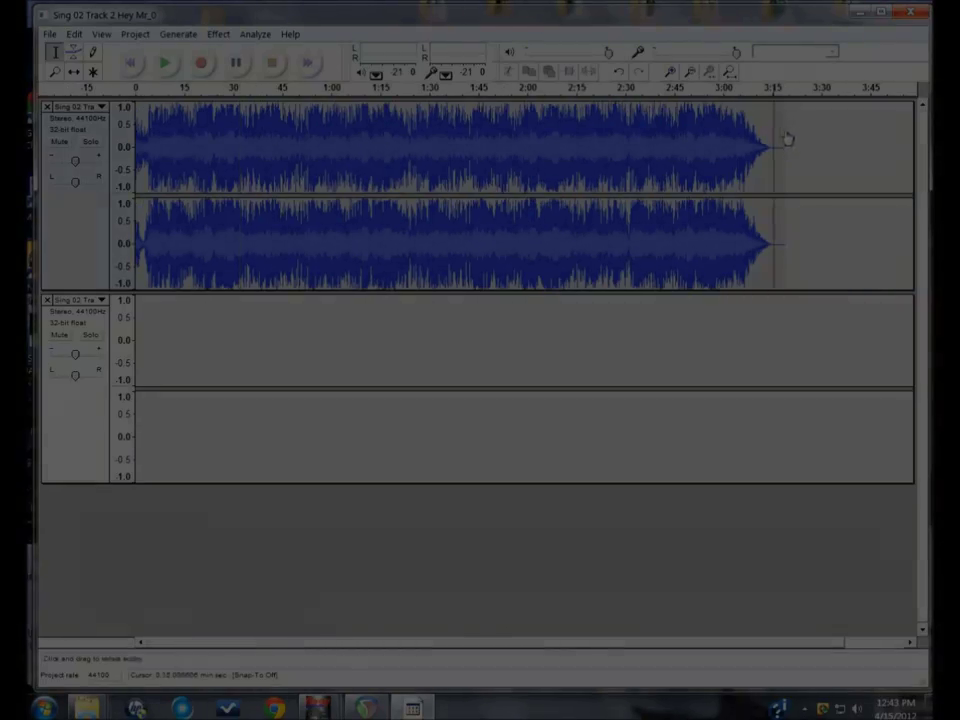